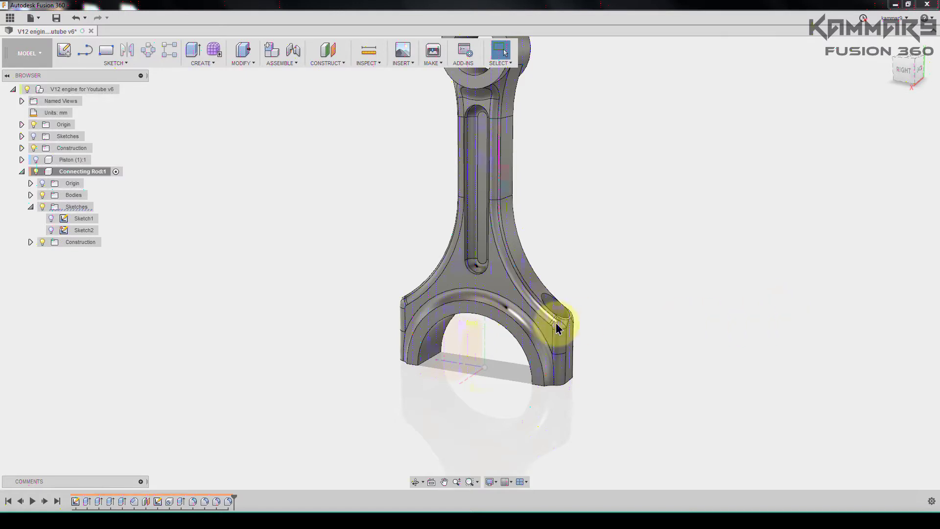
# Step: Pan the rod into view and activate Connecting Rod:1 in the Browser
pyautogui.moveTo(388, 294); pyautogui.dragTo(395, 314, button='middle')
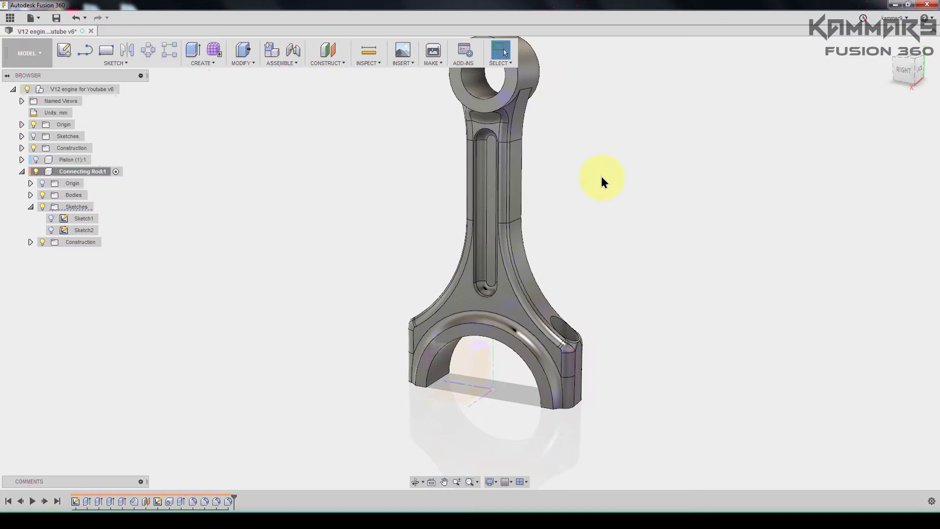
pyautogui.moveTo(465, 261); pyautogui.dragTo(450, 273, button='middle')
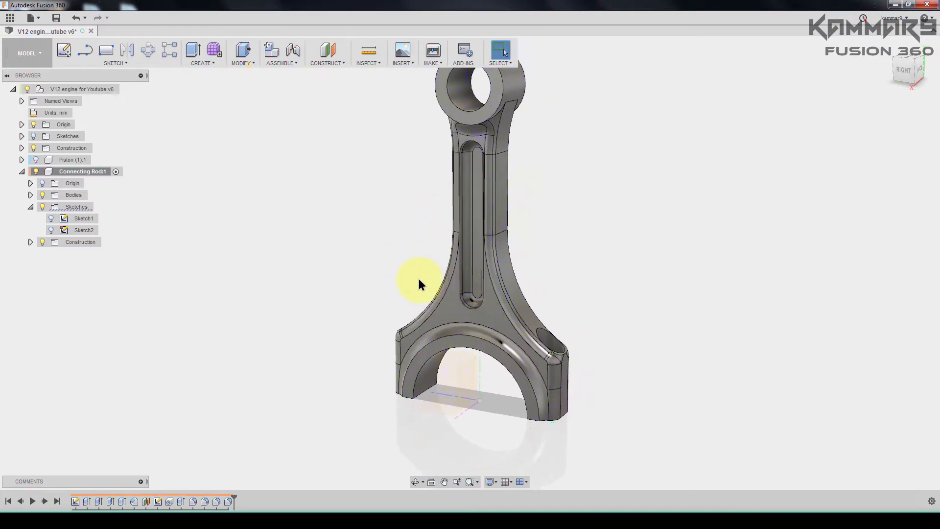
pyautogui.moveTo(419, 273); pyautogui.dragTo(382, 271, button='middle')
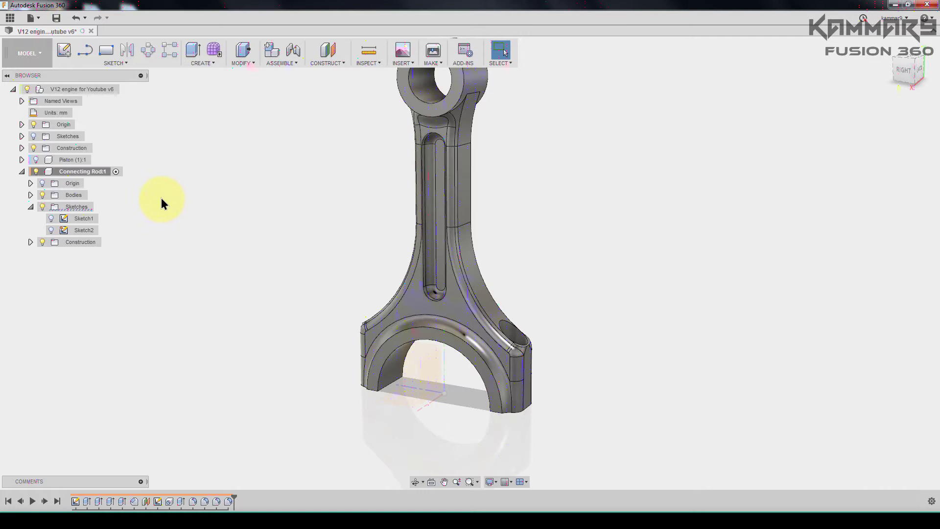
pyautogui.click(115, 172)
# Step: Hide Sketch2 and start editing Sketch1
pyautogui.click(49, 228)
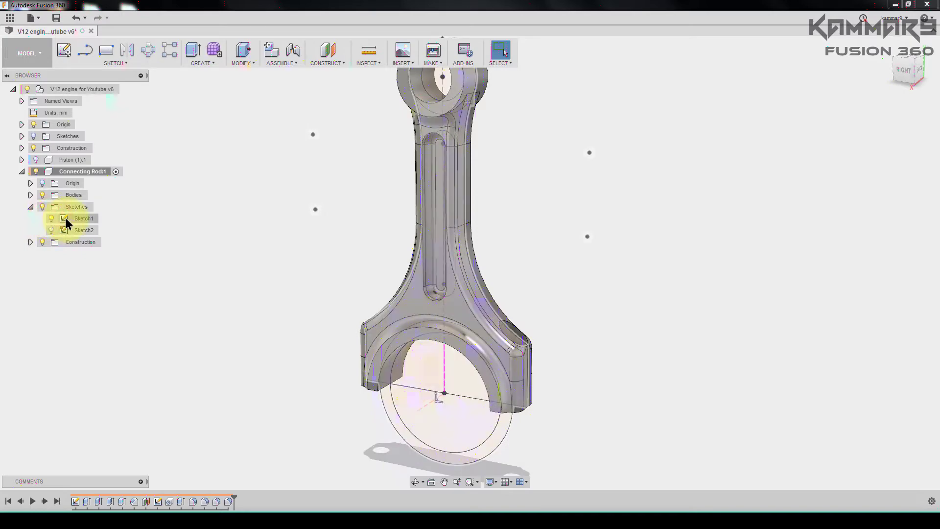
pyautogui.rightClick(66, 218)
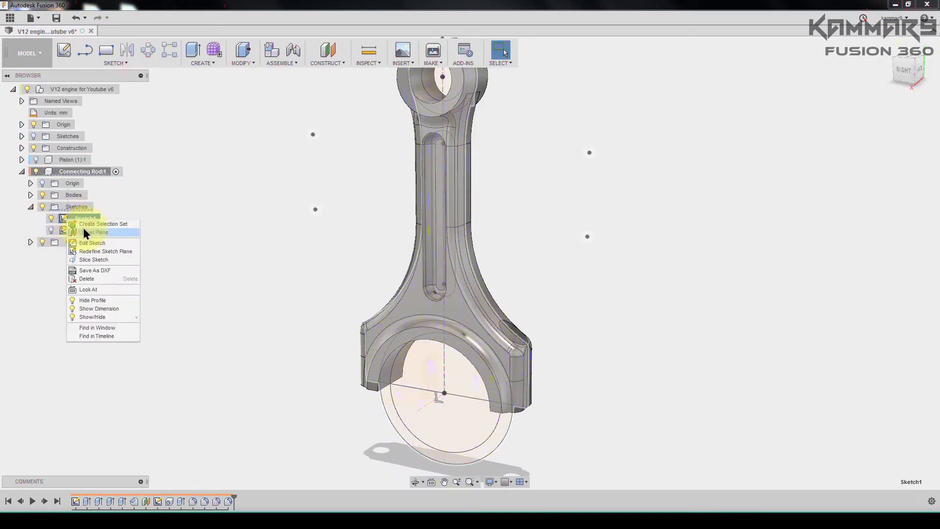
pyautogui.click(101, 242)
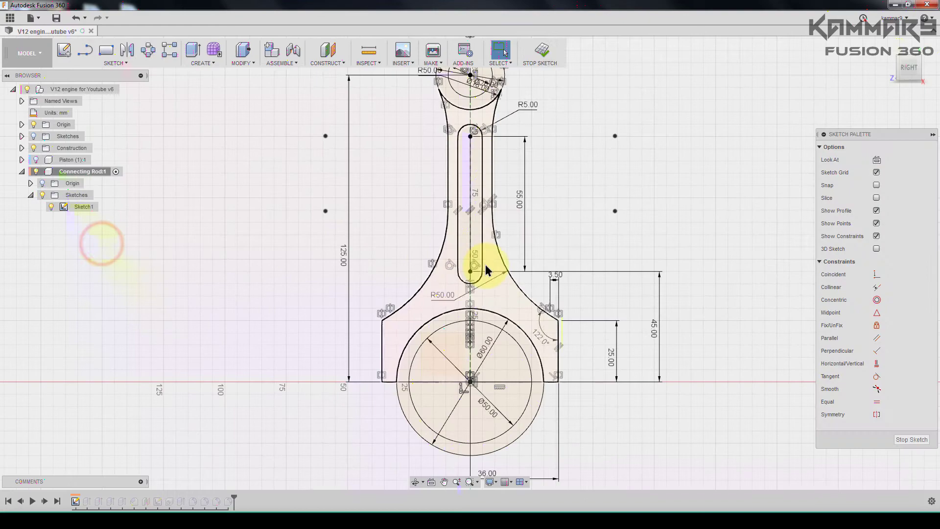
pyautogui.scroll(5, 512, 338)
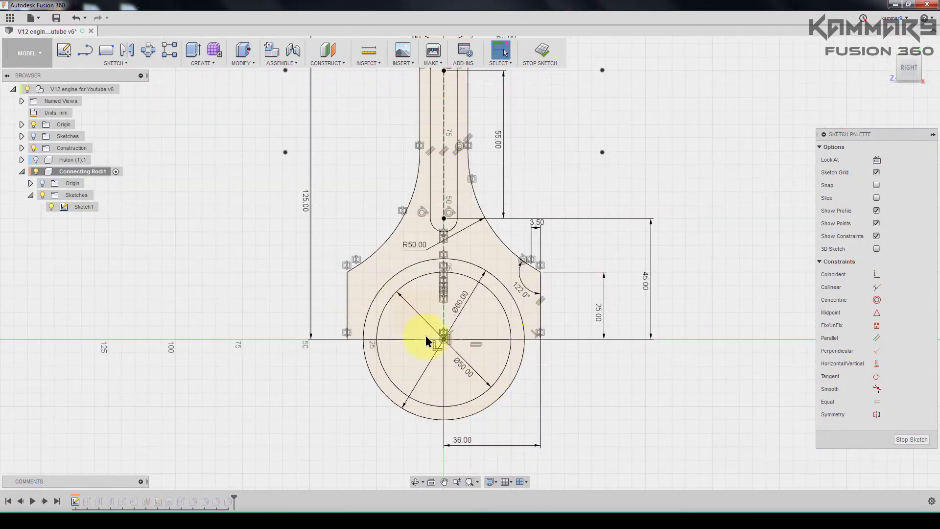
# Step: Draw a four-sided outline around the big end, from the axis down and across
pyautogui.press('l')
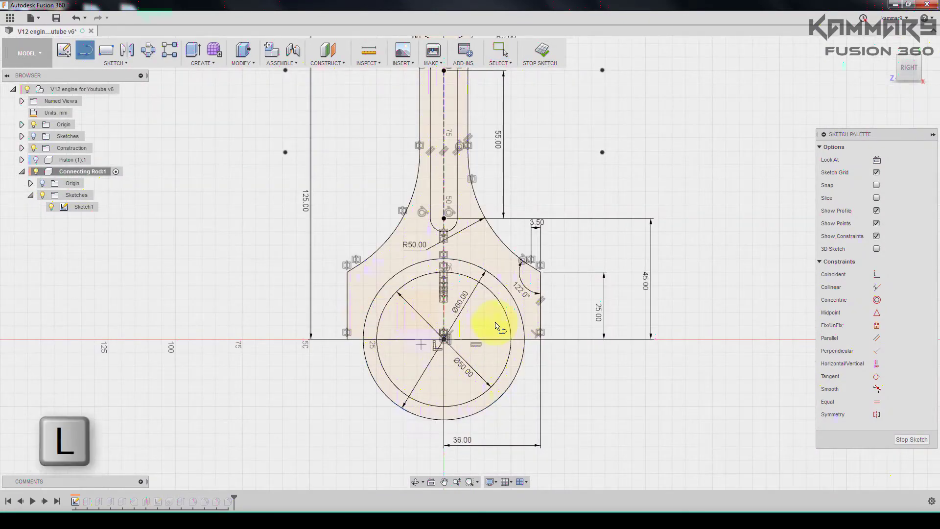
pyautogui.scroll(-5, 536, 313)
pyautogui.click(533, 309)
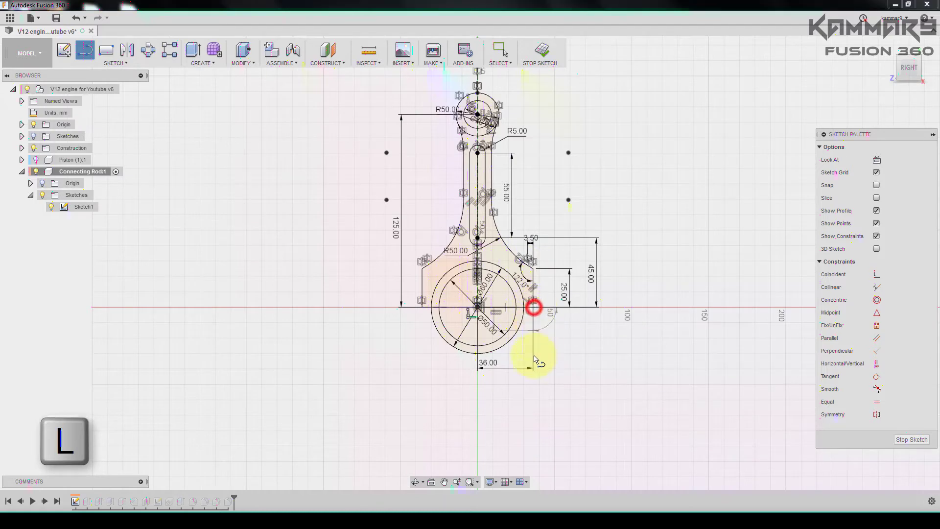
pyautogui.click(532, 390)
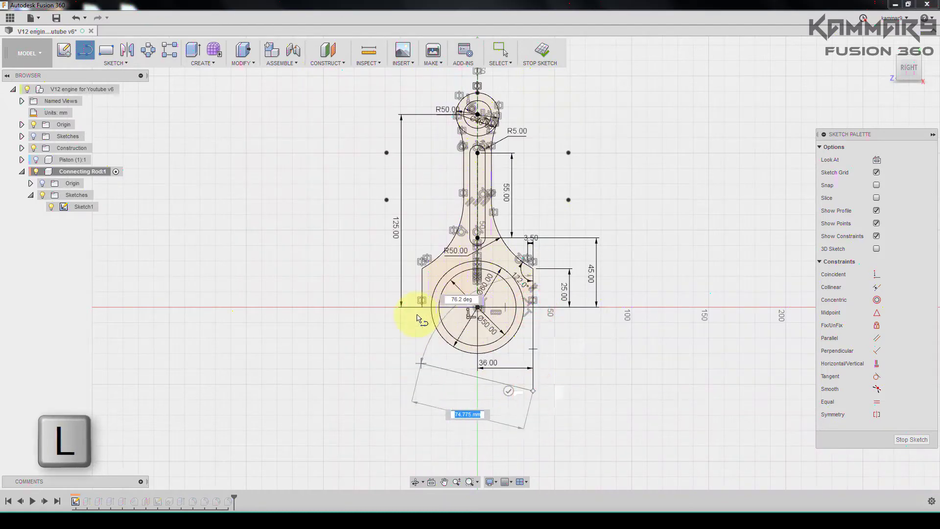
pyautogui.click(416, 390)
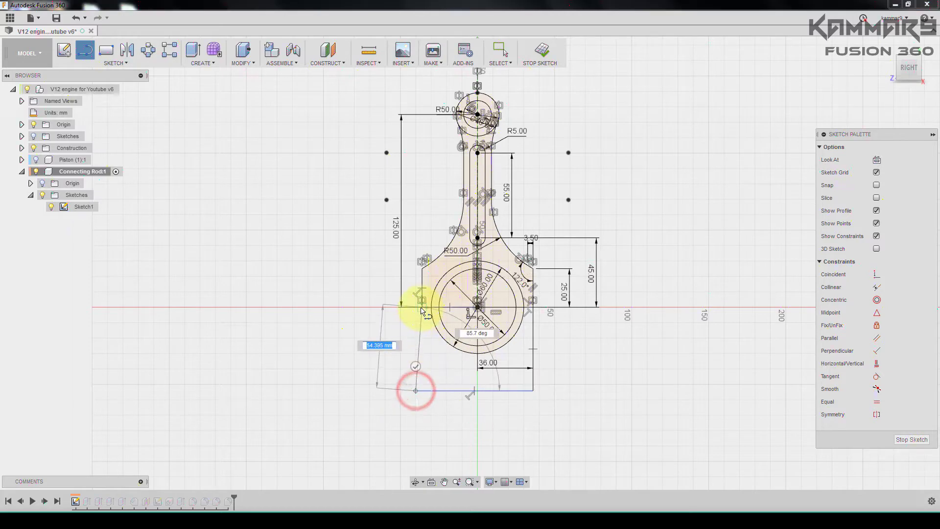
pyautogui.click(420, 307)
pyautogui.press('Escape')
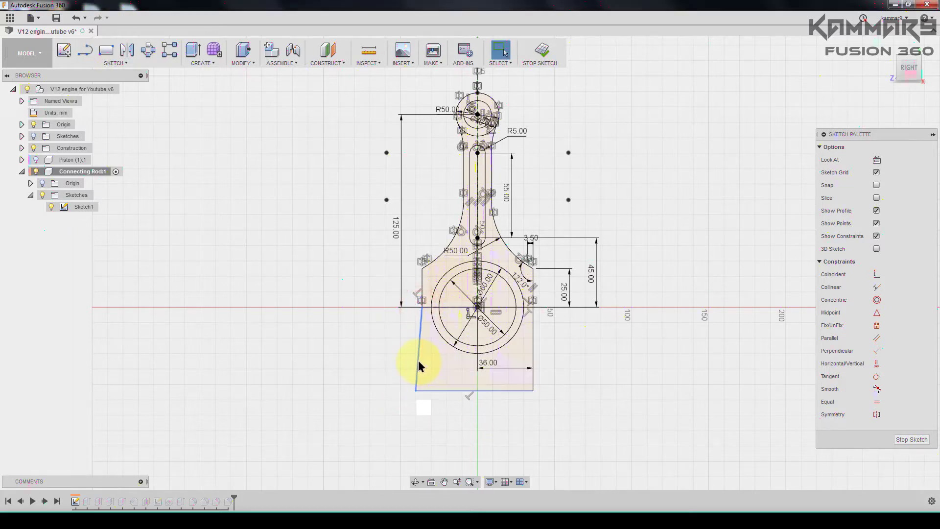
# Step: Make the left line vertical and dimension the right line to 30 mm
pyautogui.click(418, 360)
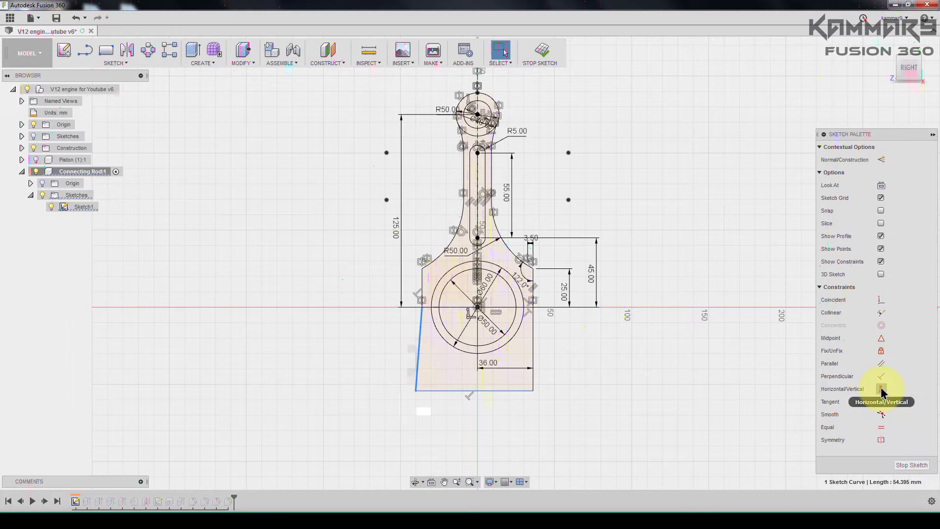
pyautogui.click(880, 388)
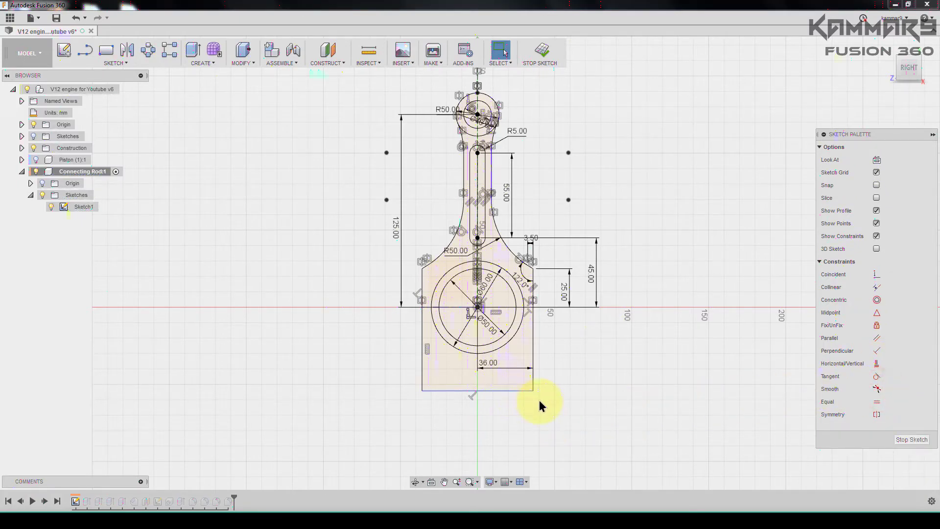
pyautogui.click(532, 376)
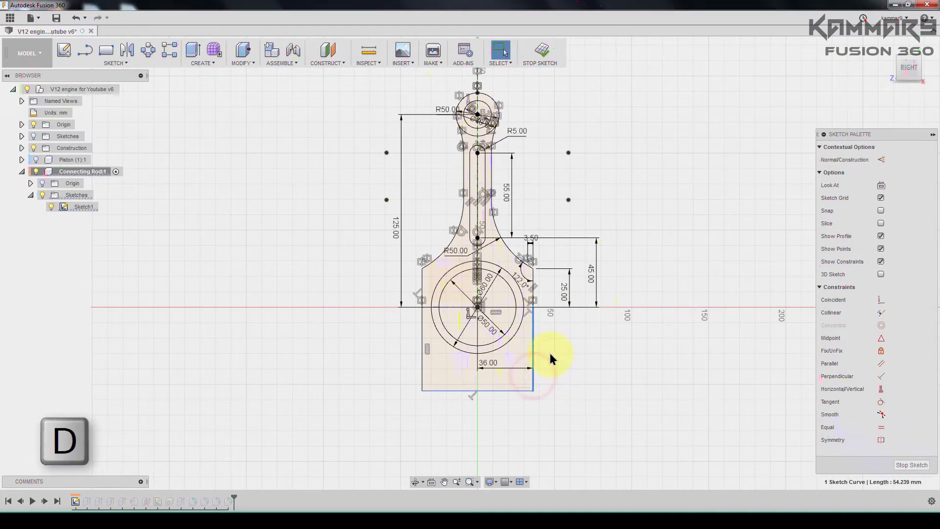
pyautogui.click(565, 362)
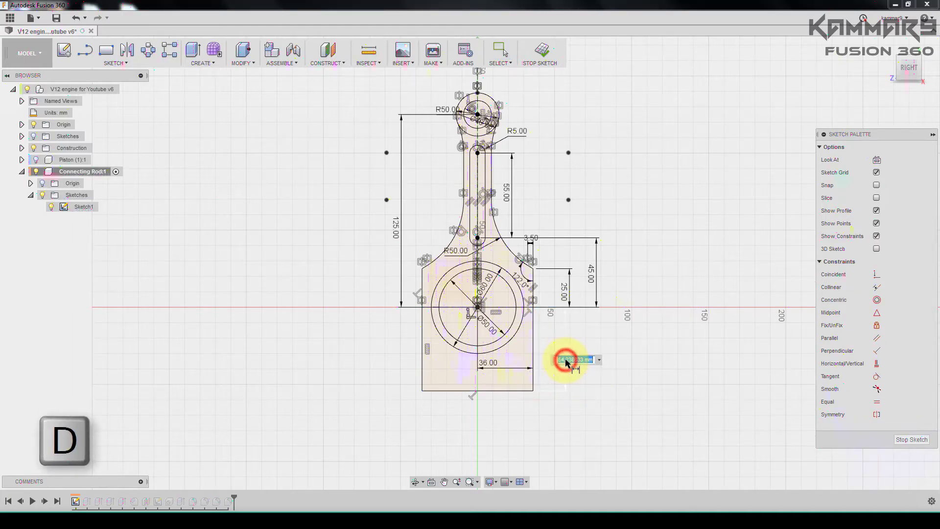
pyautogui.write('30')
pyautogui.press('Return')
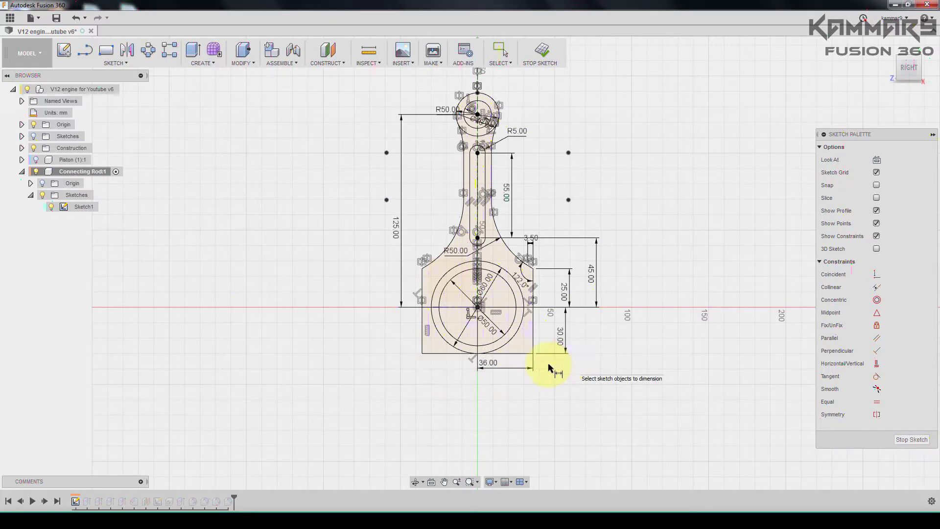
pyautogui.scroll(5, 485, 328)
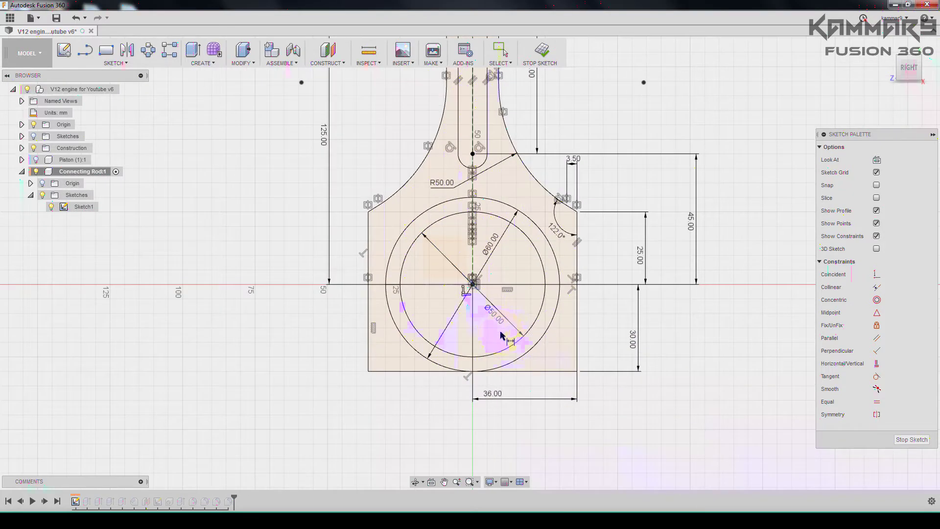
pyautogui.press('Escape')
# Step: Draw a three-point arc between the block's bottom corners, bulging downward
pyautogui.click(110, 64)
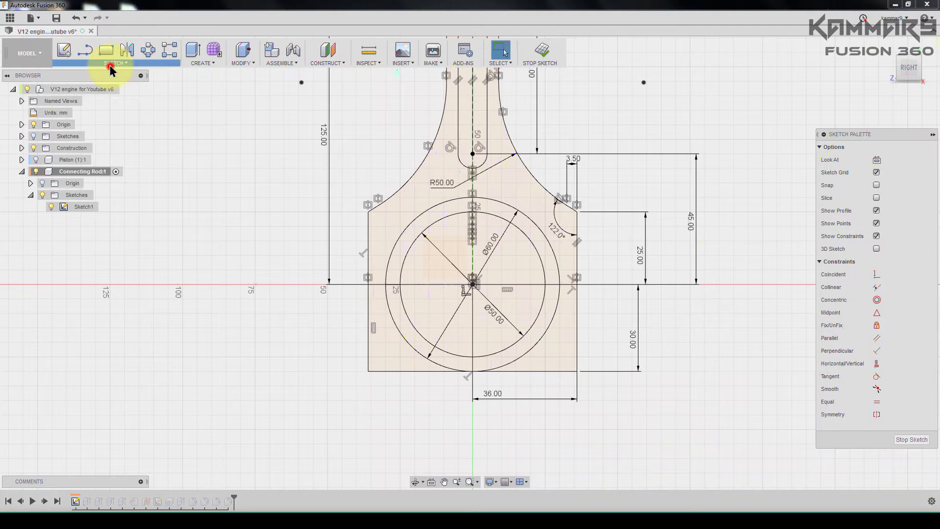
pyautogui.click(193, 122)
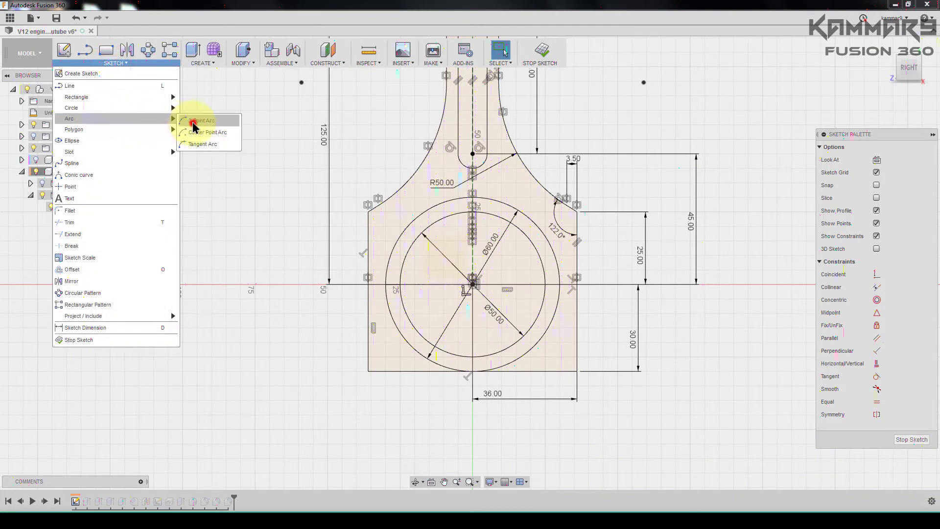
pyautogui.click(369, 372)
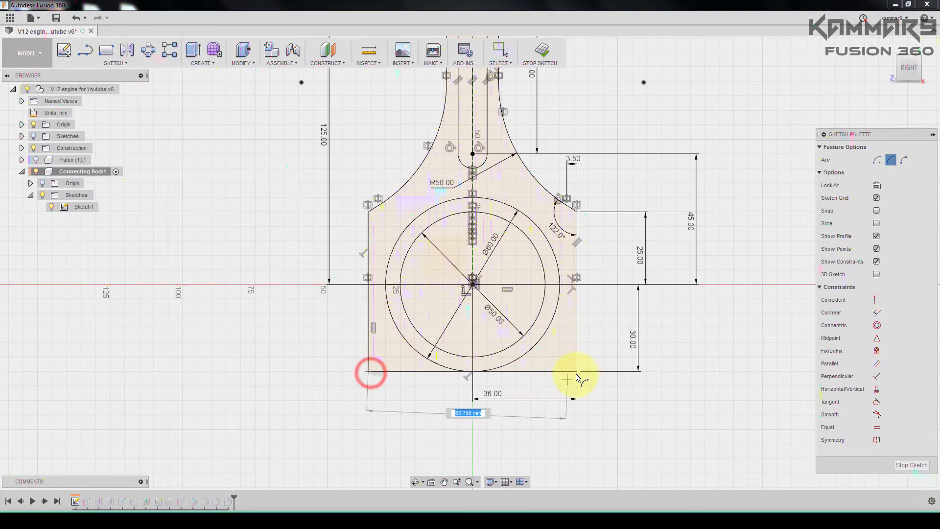
pyautogui.click(577, 372)
pyautogui.click(492, 415)
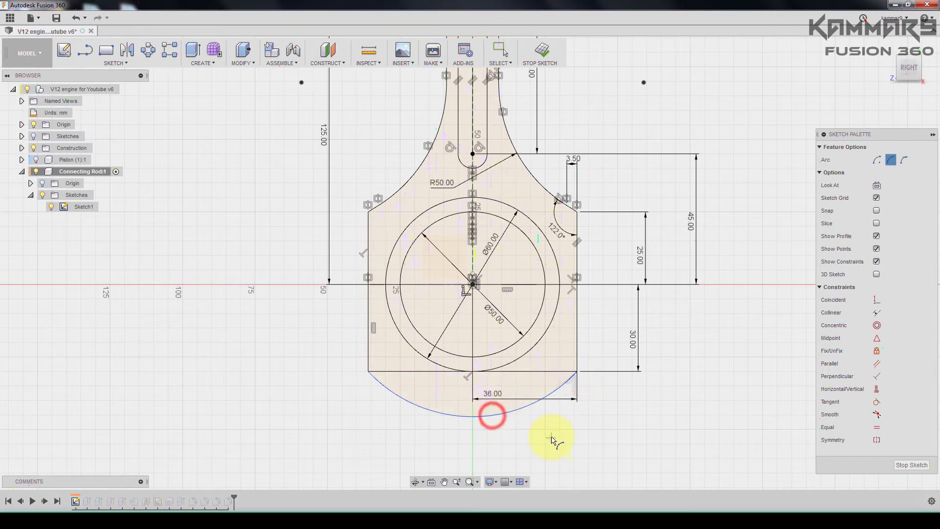
pyautogui.press('Escape')
# Step: Dimension the bottom arc to radius 90 mm
pyautogui.press('d')
pyautogui.click(524, 409)
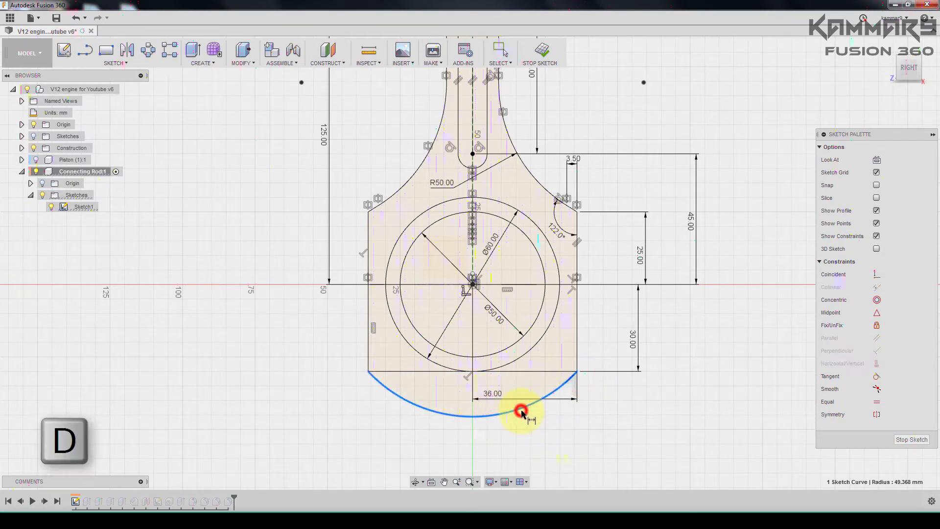
pyautogui.click(549, 434)
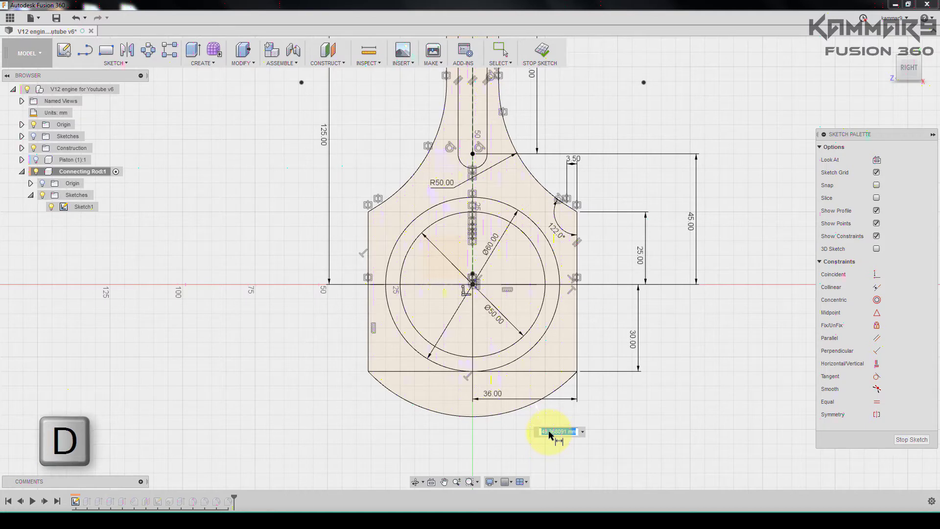
pyautogui.write('90')
pyautogui.press('Return')
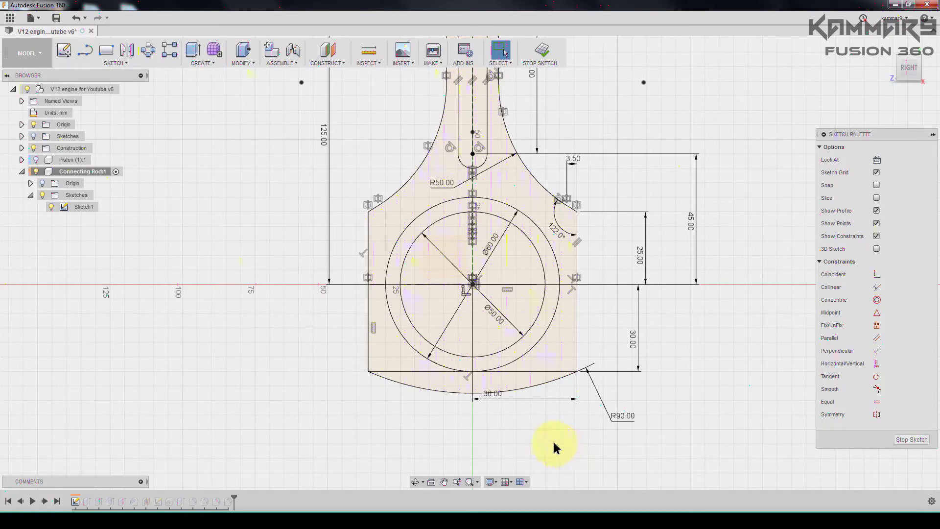
pyautogui.scroll(-1, 538, 443)
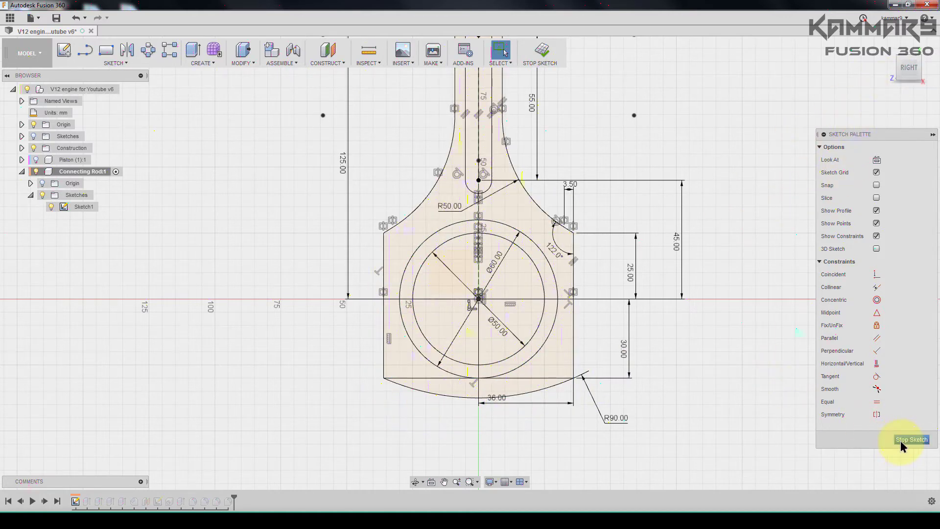
# Step: Draw two vertical lines down from the block's bottom edge past the arc
pyautogui.scroll(2, 547, 362)
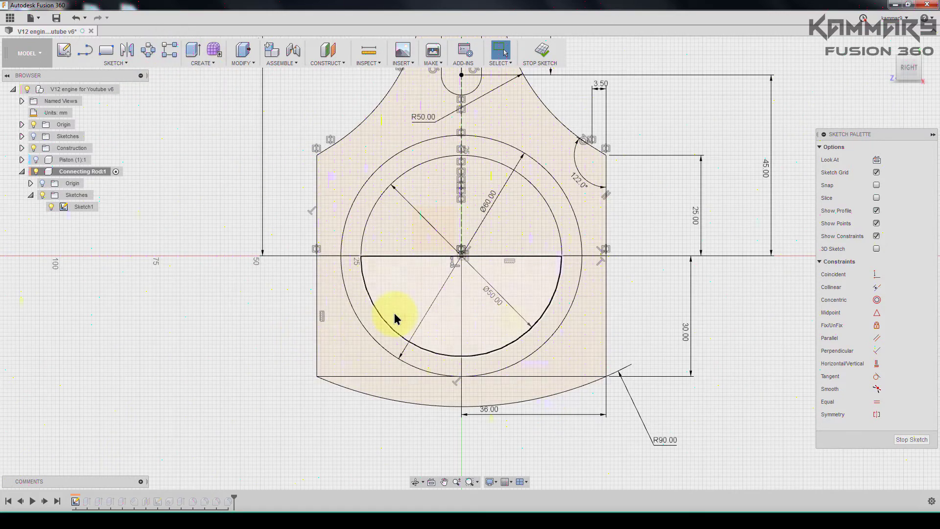
pyautogui.press('l')
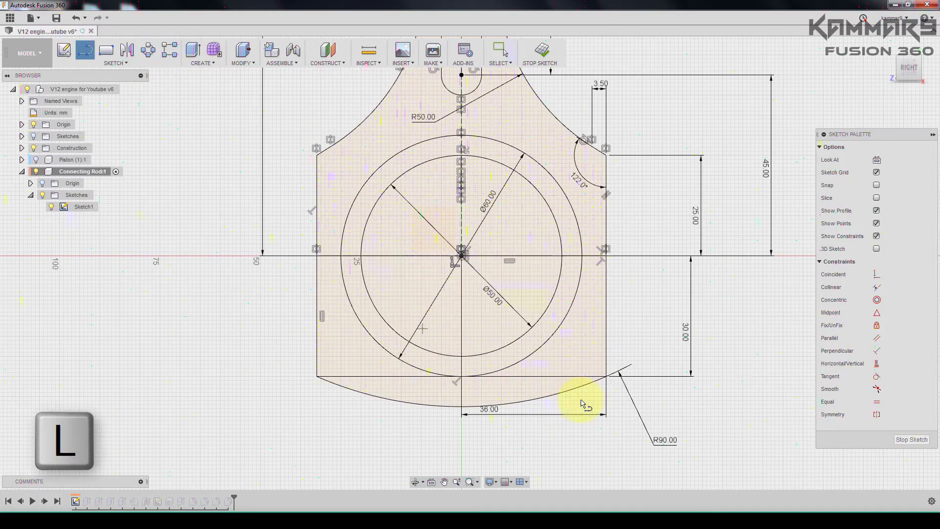
pyautogui.click(551, 378)
pyautogui.click(551, 434)
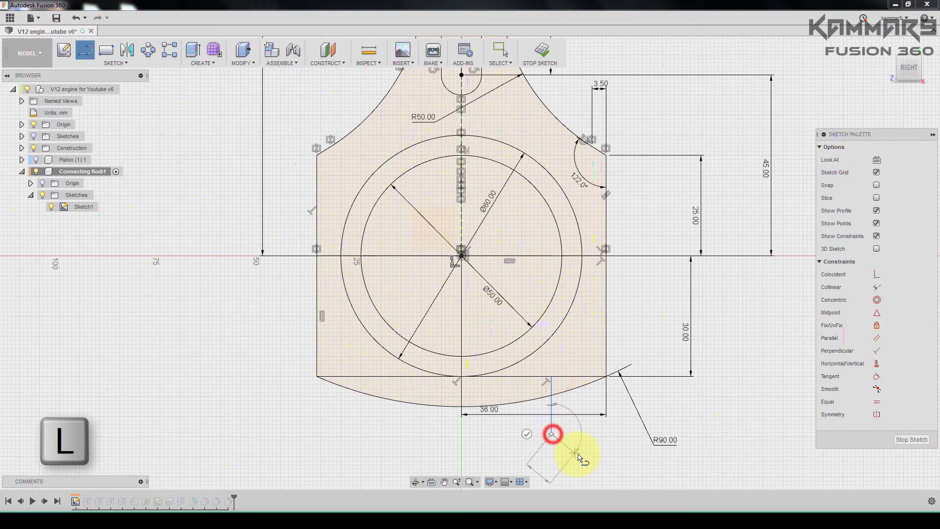
pyautogui.doubleClick(578, 454)
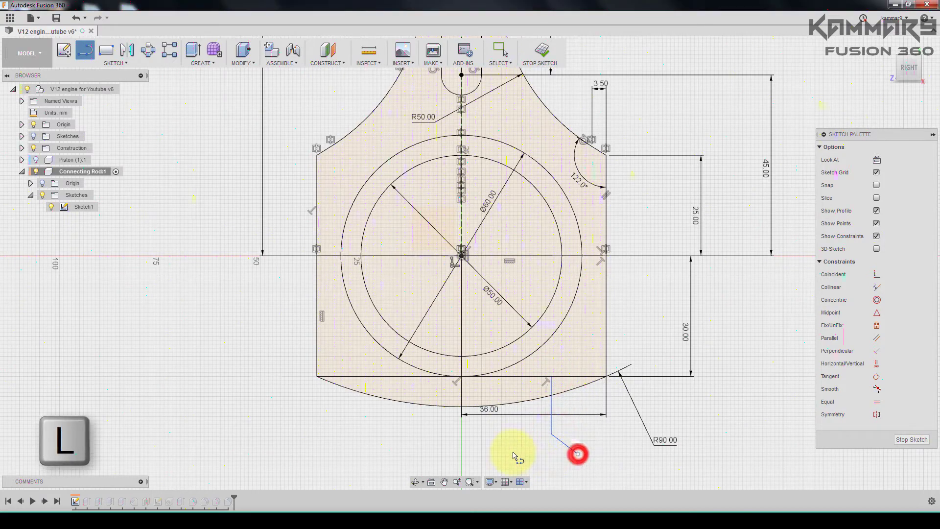
pyautogui.click(381, 377)
pyautogui.doubleClick(381, 438)
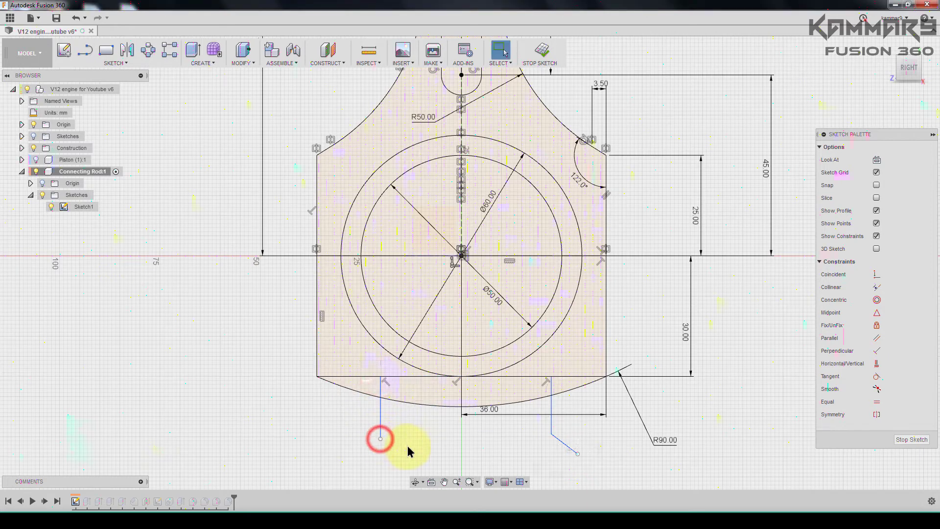
# Step: Delete the stray diagonal line and set the right vertical line 23 mm from the rod centre
pyautogui.click(560, 445)
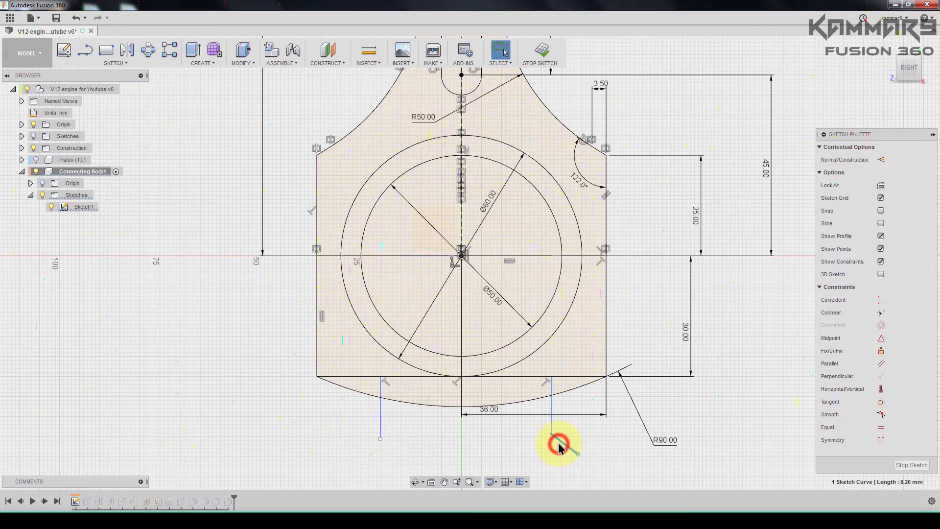
pyautogui.press('Delete')
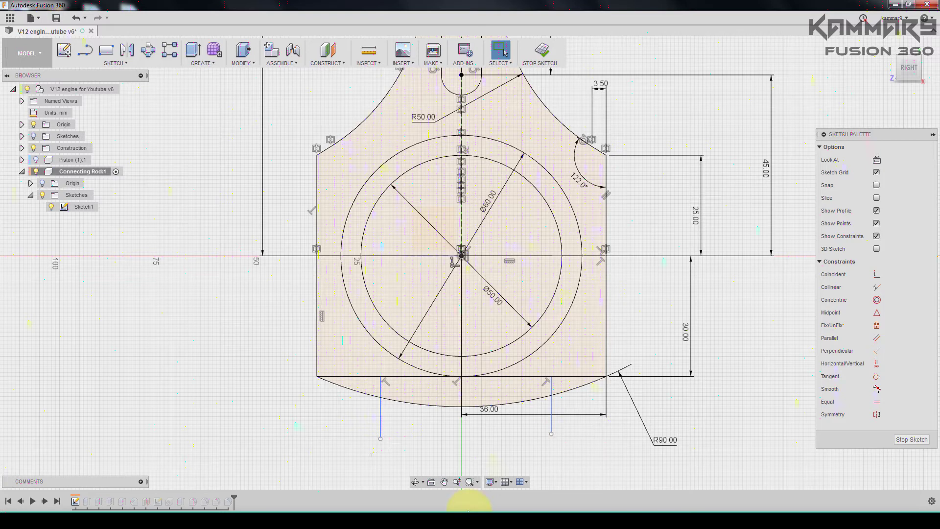
pyautogui.click(552, 416)
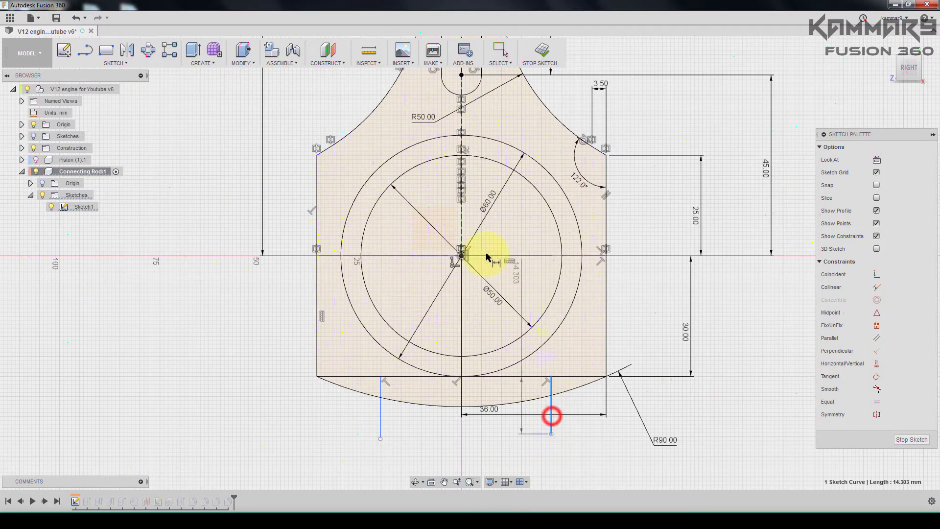
pyautogui.click(461, 255)
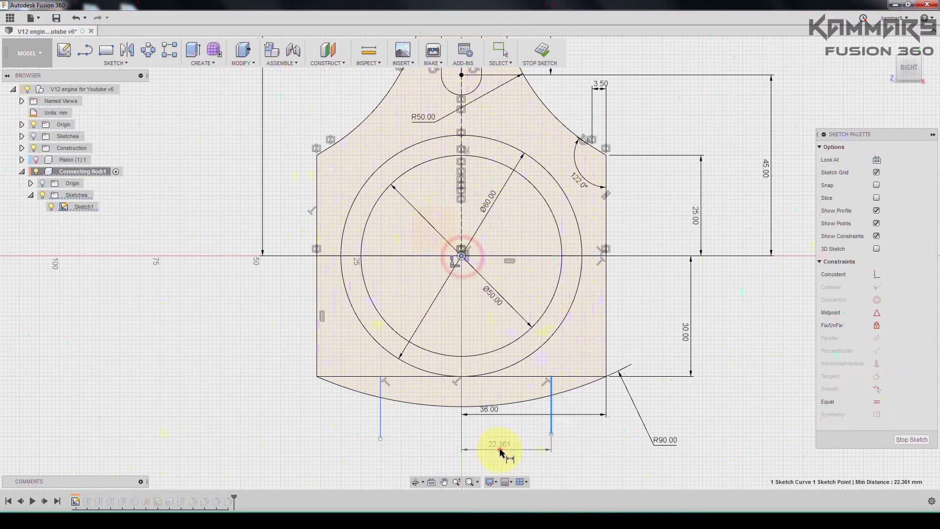
pyautogui.click(497, 447)
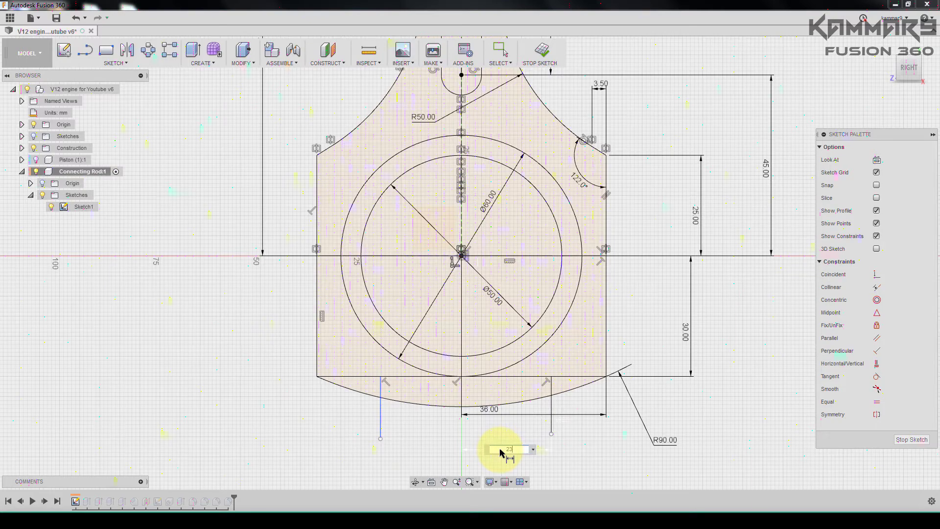
pyautogui.press('Return')
pyautogui.press('Escape')
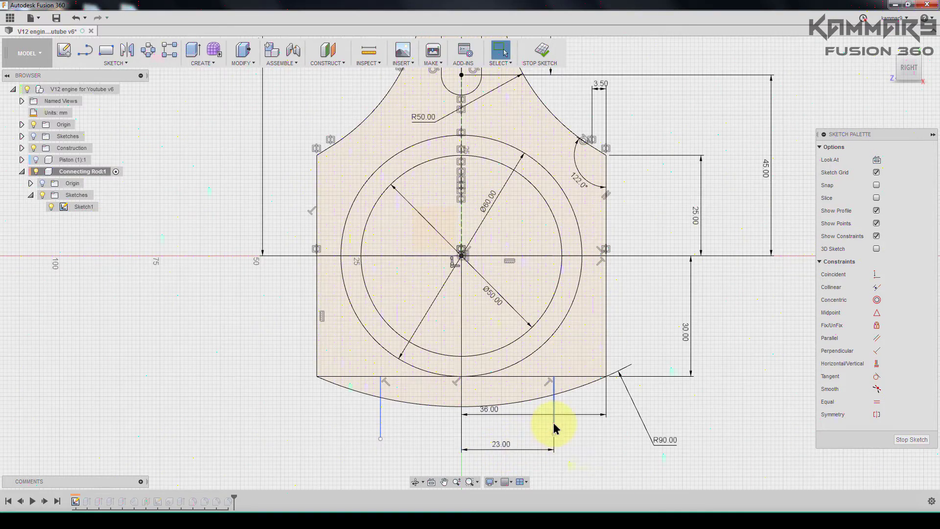
# Step: Mirror the right vertical line about the vertical centre line to create its left twin
pyautogui.click(553, 424)
pyautogui.click(127, 49)
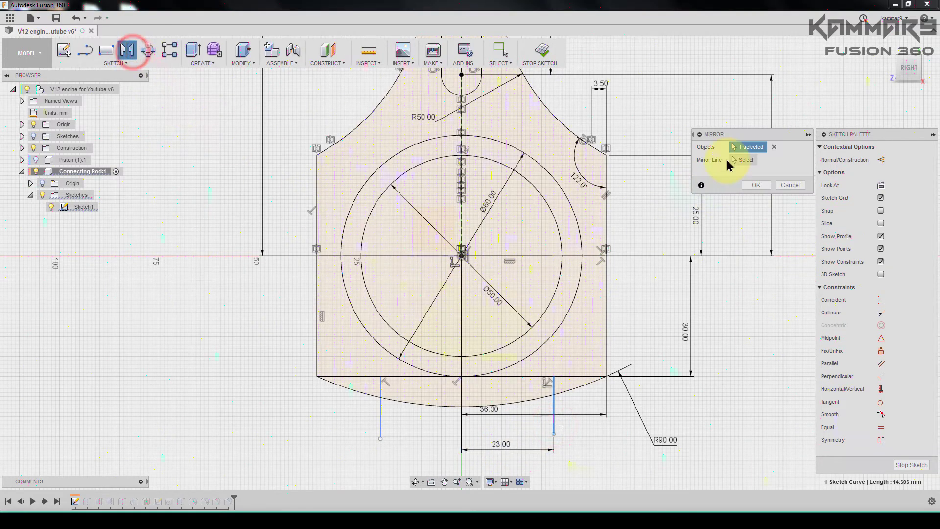
pyautogui.click(734, 161)
pyautogui.click(461, 305)
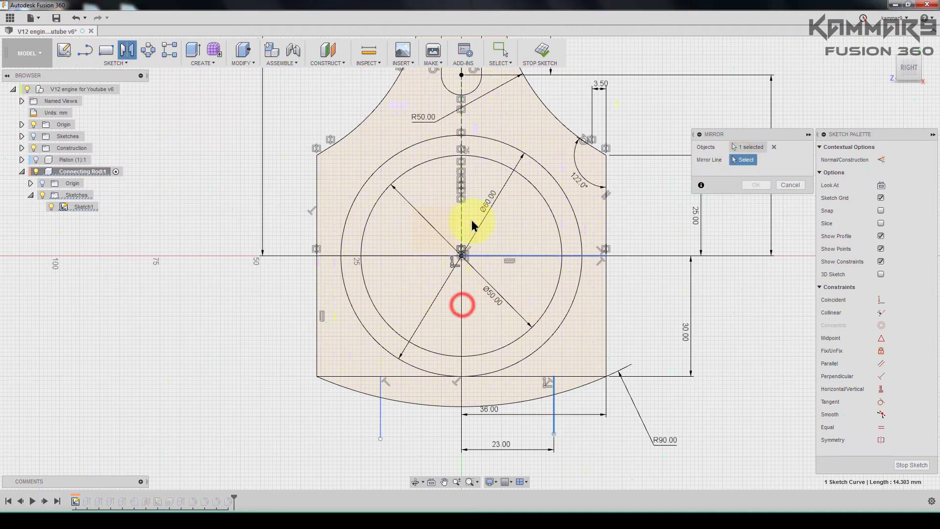
pyautogui.click(461, 209)
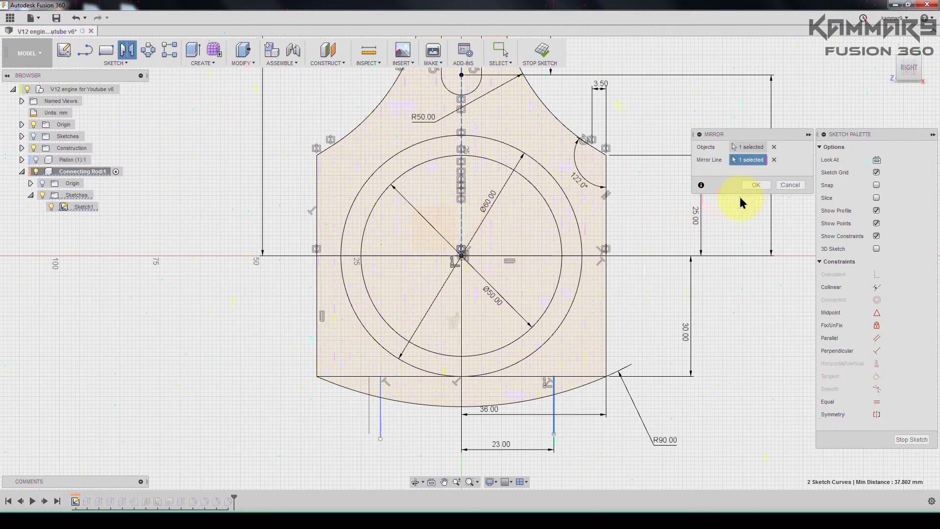
pyautogui.click(750, 185)
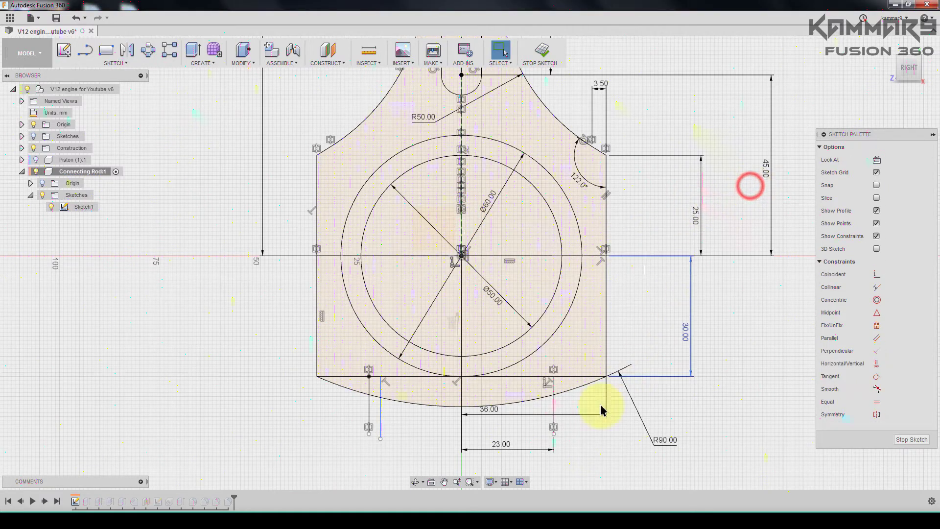
pyautogui.click(381, 411)
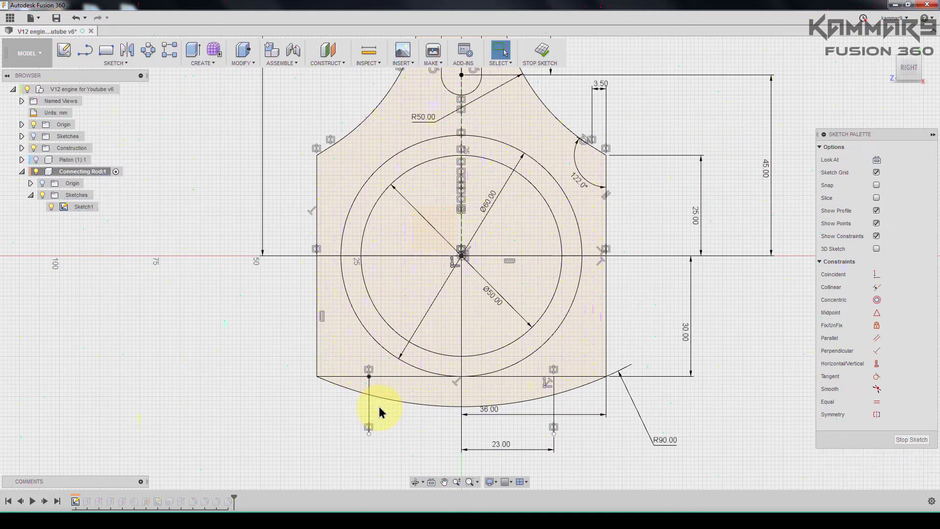
pyautogui.scroll(-3, 427, 451)
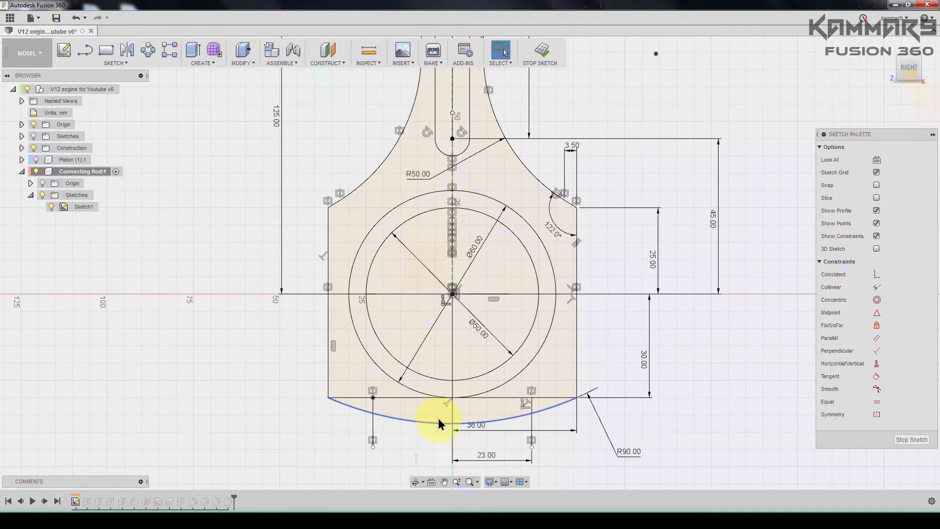
# Step: Stop editing Sketch1 and pan up to the rod's big end
pyautogui.scroll(-3, 439, 419)
pyautogui.scroll(4, 486, 413)
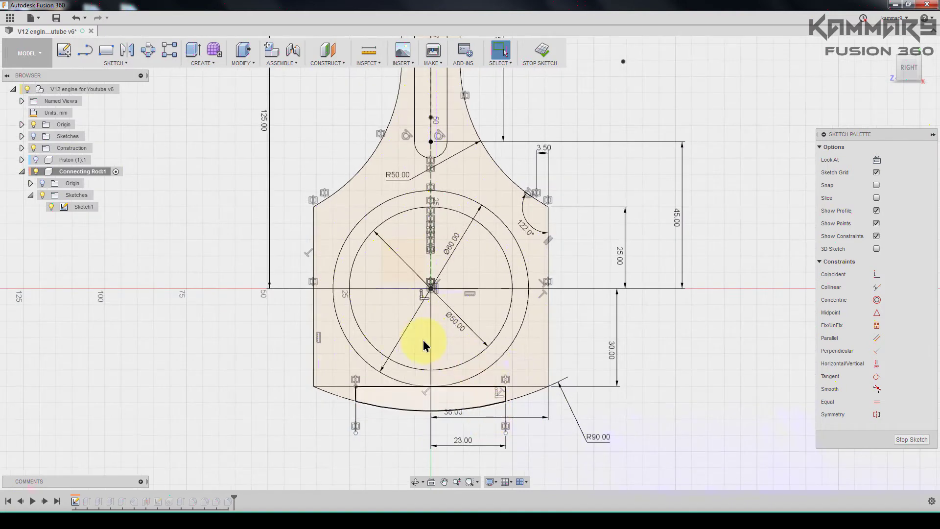
pyautogui.click(890, 437)
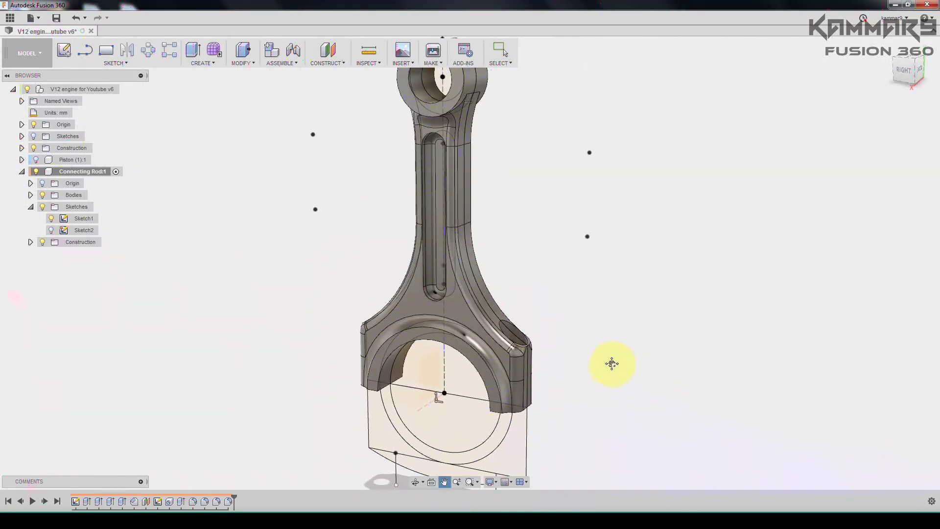
pyautogui.moveTo(610, 363); pyautogui.dragTo(623, 307, button='middle')
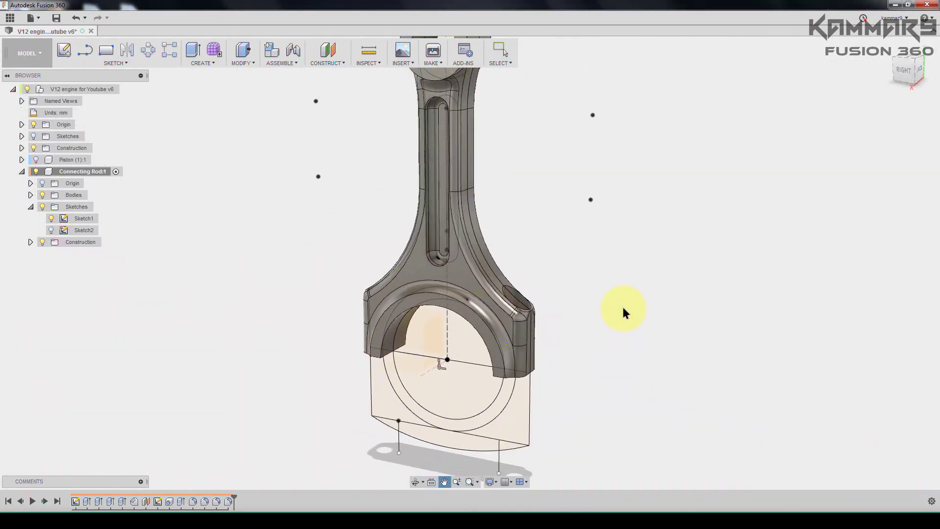
# Step: Start an extrude and select the four cap profiles around the big end
pyautogui.click(193, 49)
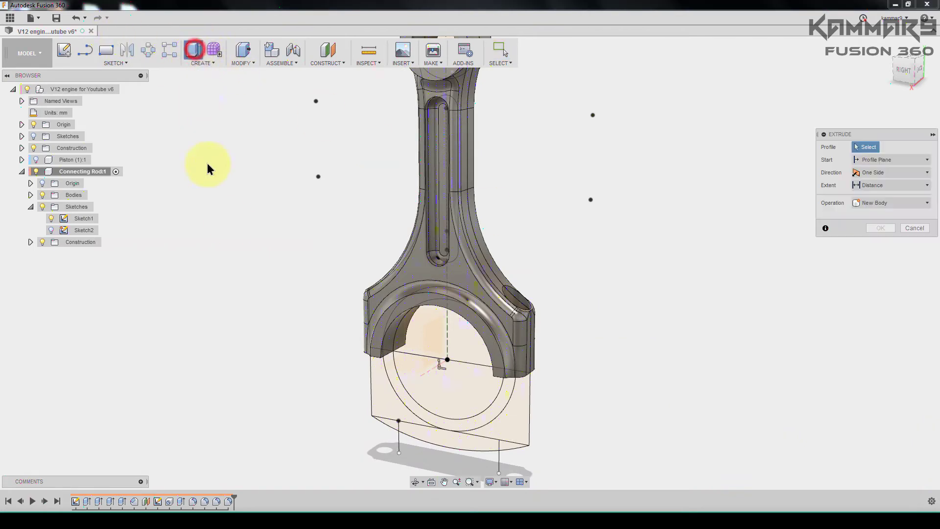
pyautogui.click(500, 425)
pyautogui.click(494, 409)
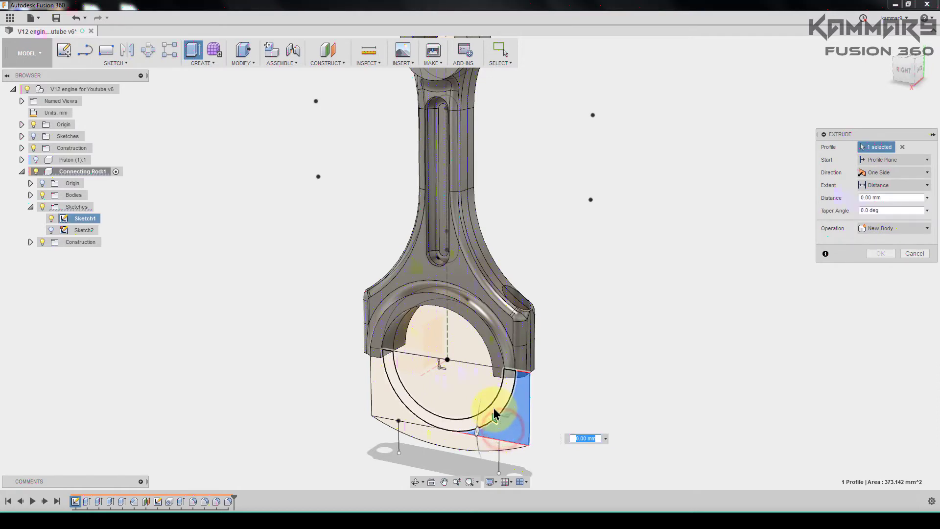
pyautogui.click(390, 404)
pyautogui.click(426, 429)
pyautogui.moveTo(555, 374); pyautogui.dragTo(563, 342, button='middle')
pyautogui.moveTo(451, 346)
pyautogui.keyDown('shift'); pyautogui.mouseDown(button='middle')
pyautogui.moveTo(419, 346)
pyautogui.moveTo(443, 357)
pyautogui.mouseUp(button='middle'); pyautogui.keyUp('shift')
# Step: Extrude them as a New Component, 7.5 mm, Symmetric
pyautogui.click(879, 228)
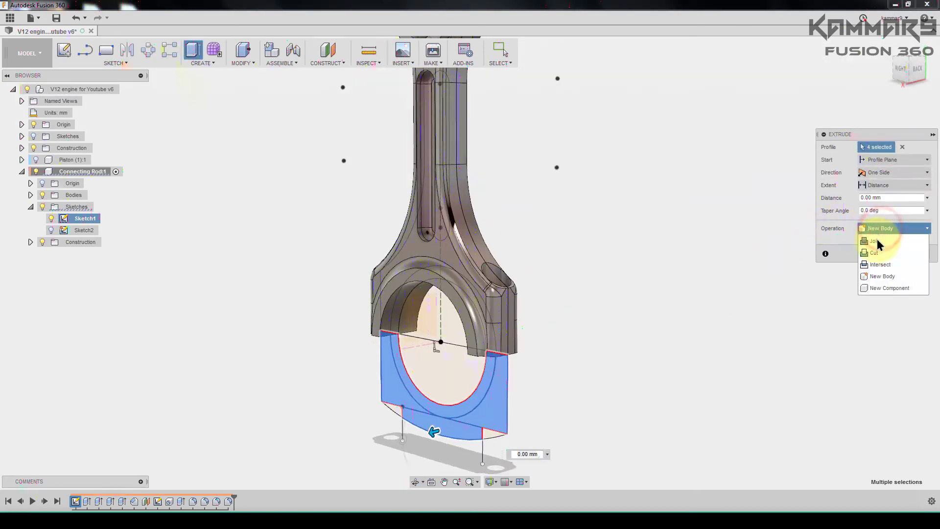
pyautogui.click(878, 288)
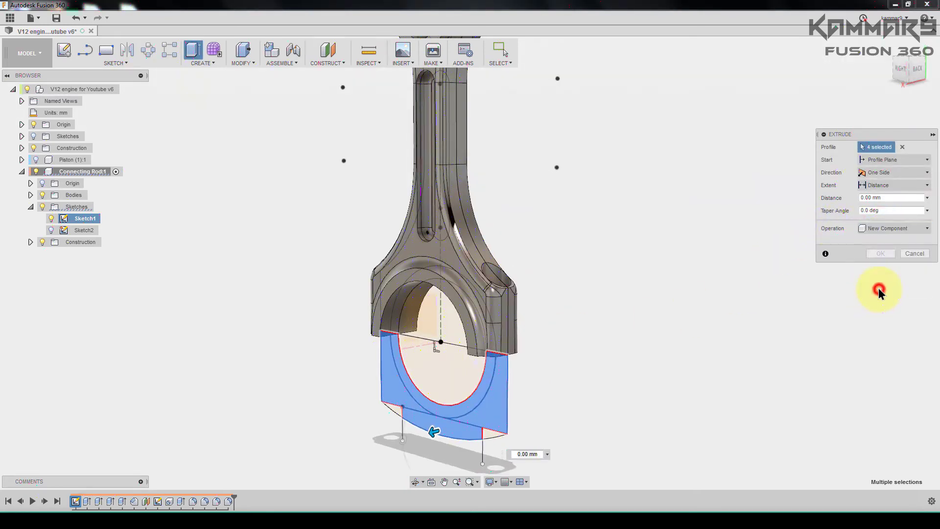
pyautogui.click(901, 199)
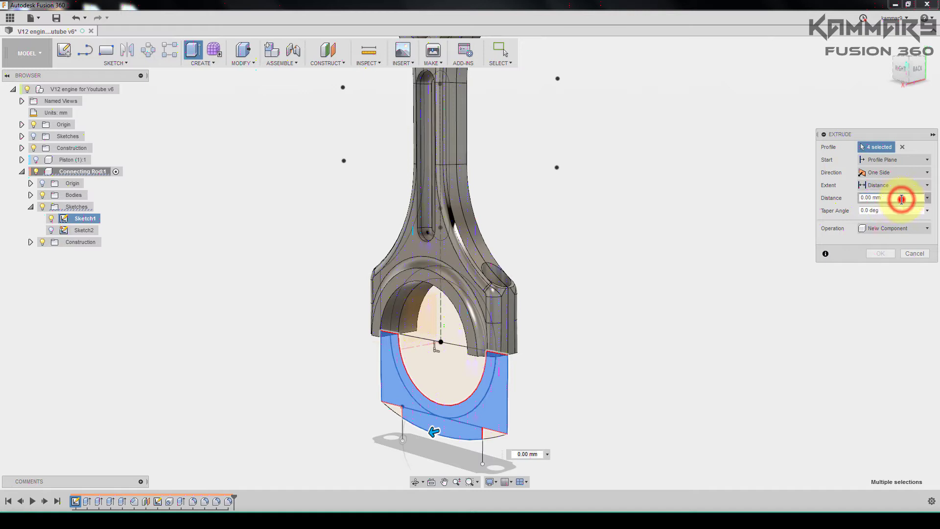
pyautogui.write('7')
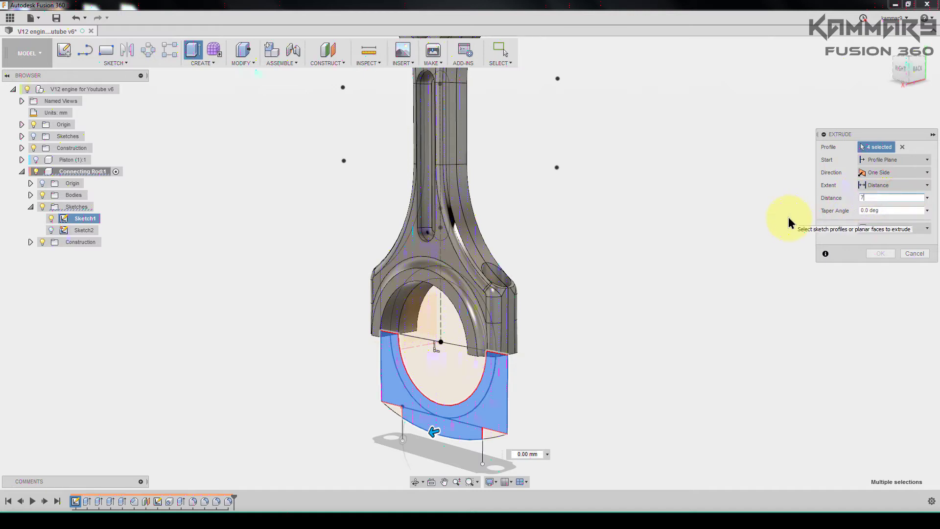
pyautogui.write('.5')
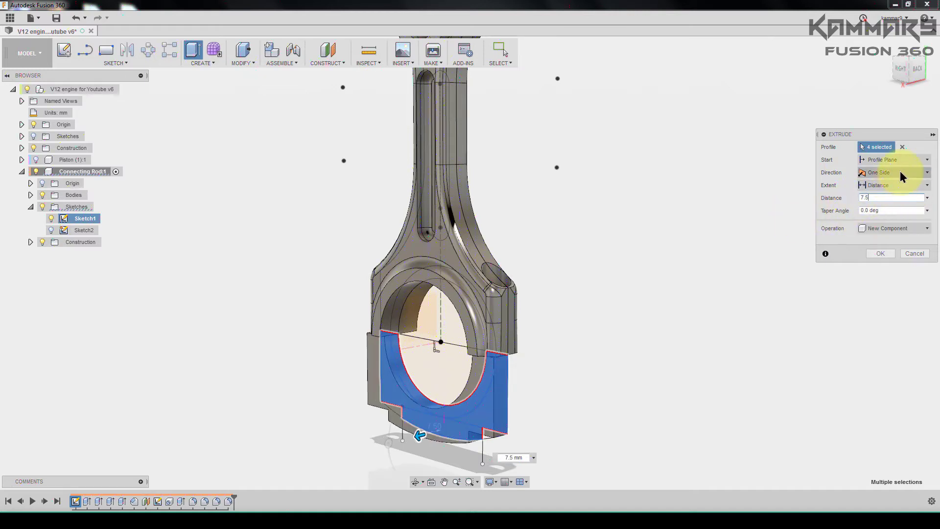
pyautogui.click(902, 174)
pyautogui.click(888, 206)
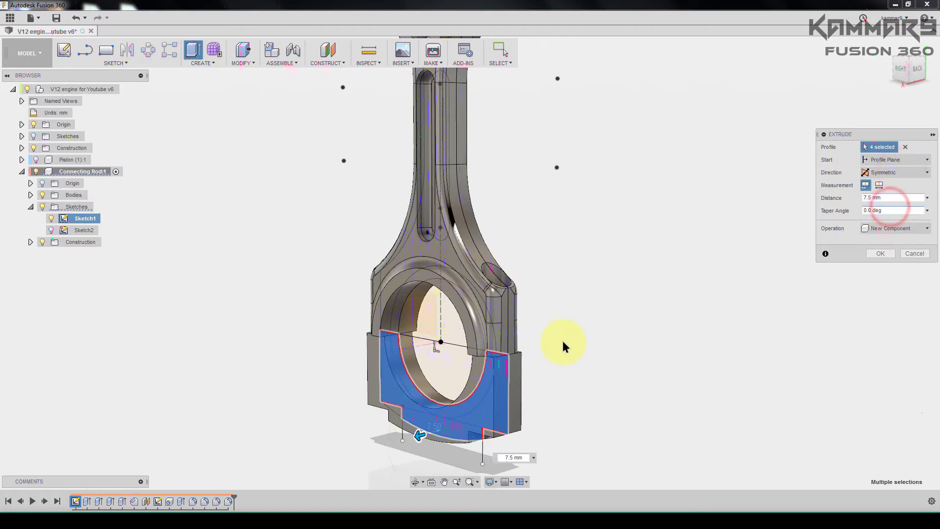
pyautogui.keyDown('shift'); pyautogui.moveTo(564, 346); pyautogui.dragTo(544, 326, button='middle'); pyautogui.keyUp('shift')
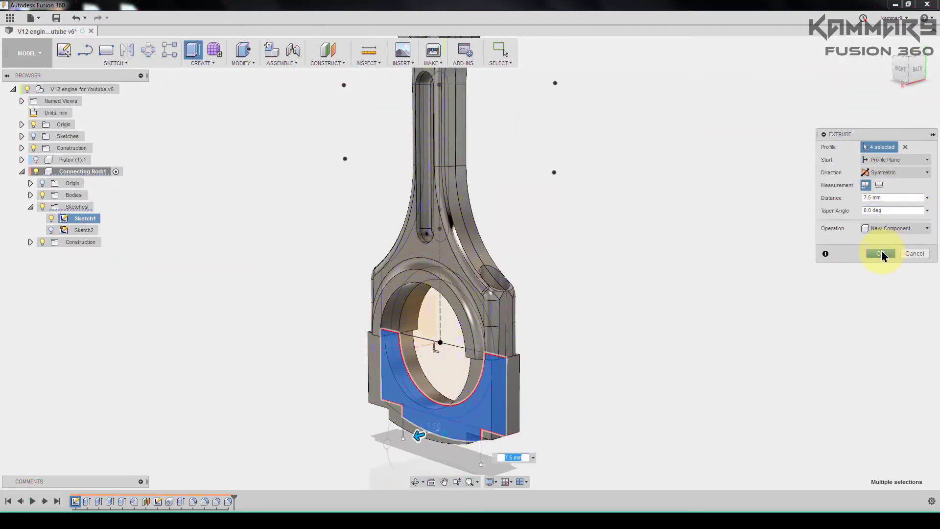
pyautogui.click(881, 254)
# Step: Zoom in on the big end and activate Component7:1 in the Browser
pyautogui.moveTo(531, 384); pyautogui.dragTo(558, 317, button='middle')
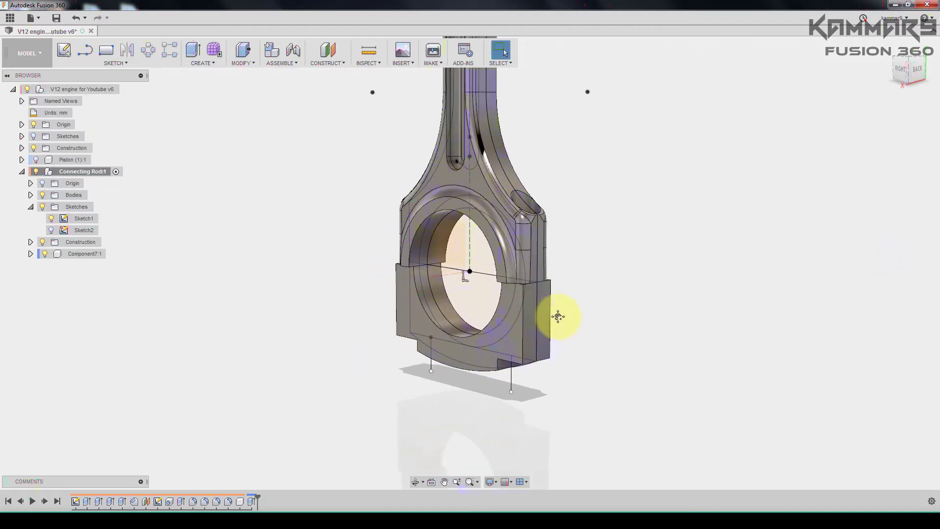
pyautogui.keyDown('shift'); pyautogui.moveTo(465, 335); pyautogui.dragTo(414, 357, button='middle'); pyautogui.keyUp('shift')
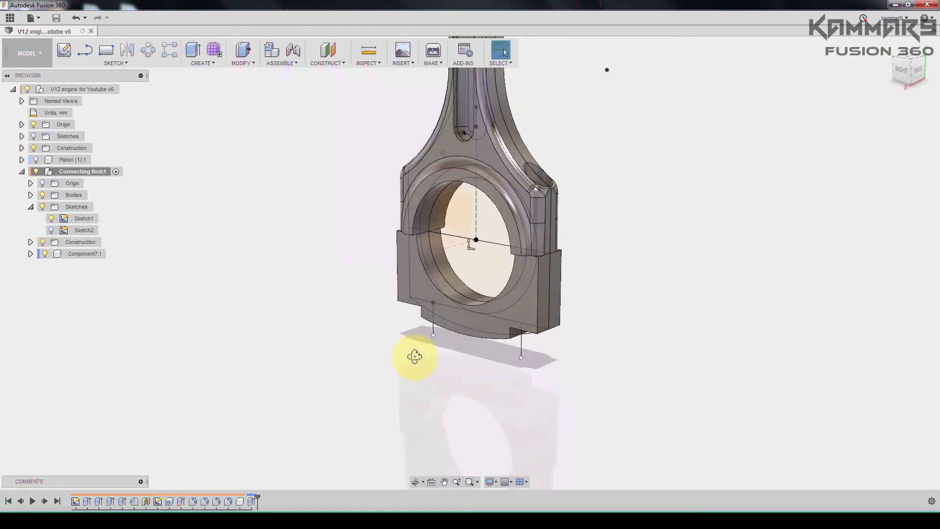
pyautogui.scroll(3, 467, 251)
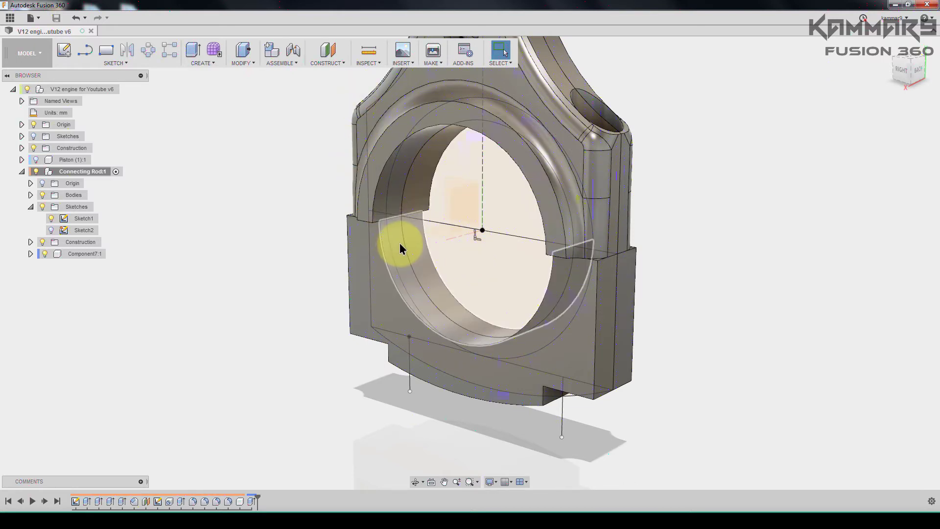
pyautogui.moveTo(401, 238); pyautogui.dragTo(325, 234, button='middle')
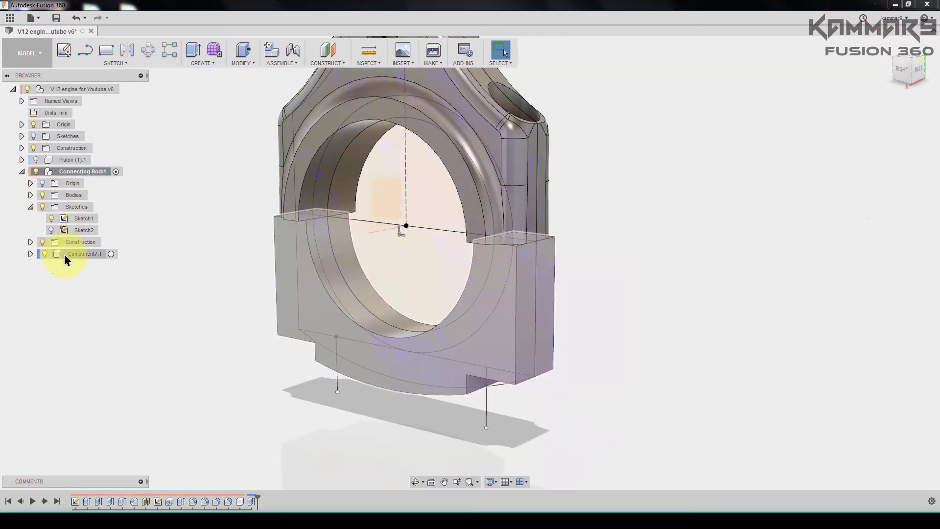
pyautogui.click(111, 254)
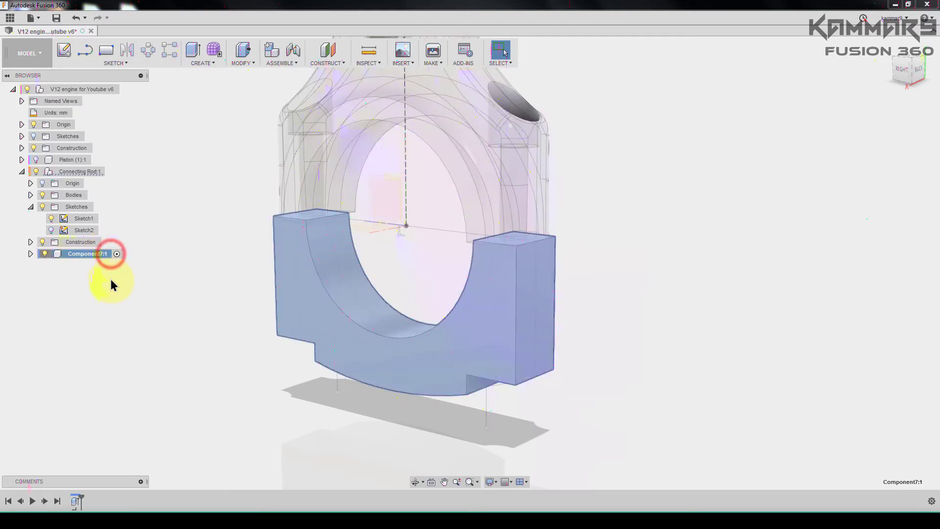
pyautogui.click(111, 282)
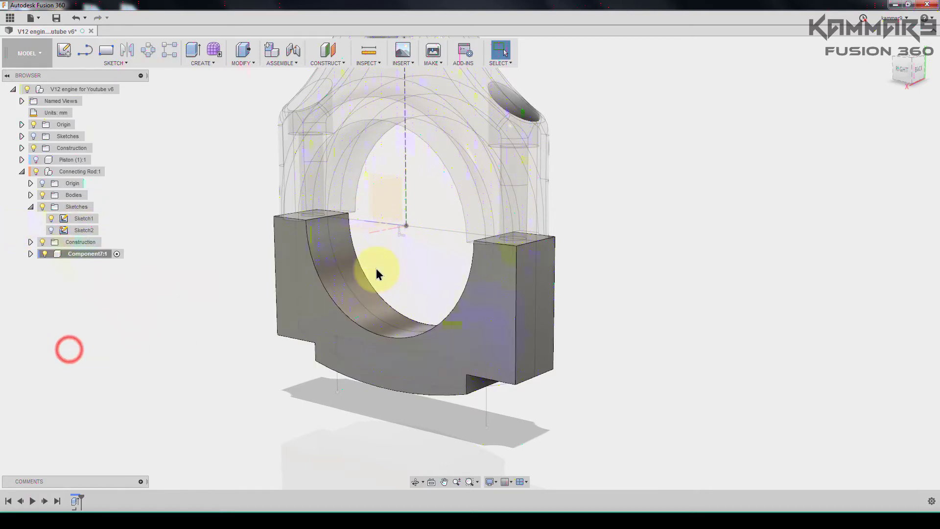
# Step: Press-pull the half-ring band profile 10 mm symmetrically with a Join operation
pyautogui.click(214, 204)
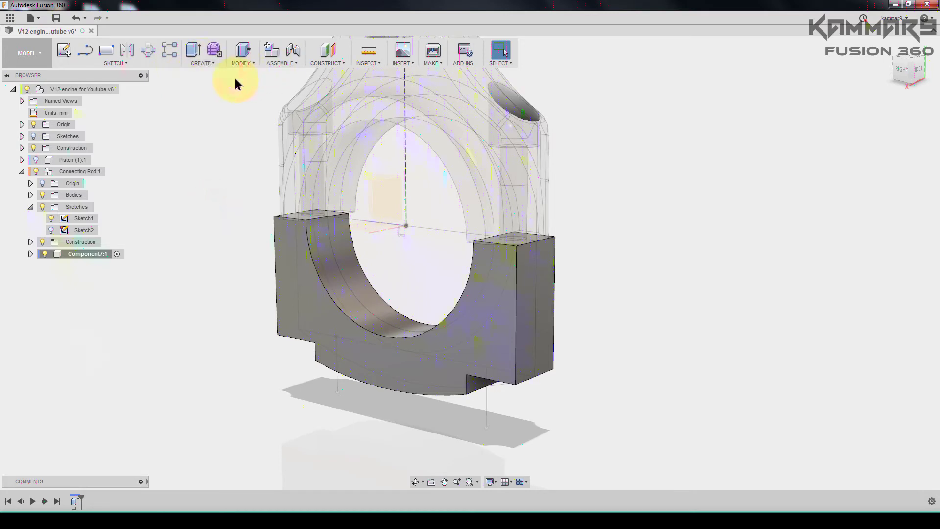
pyautogui.press('q')
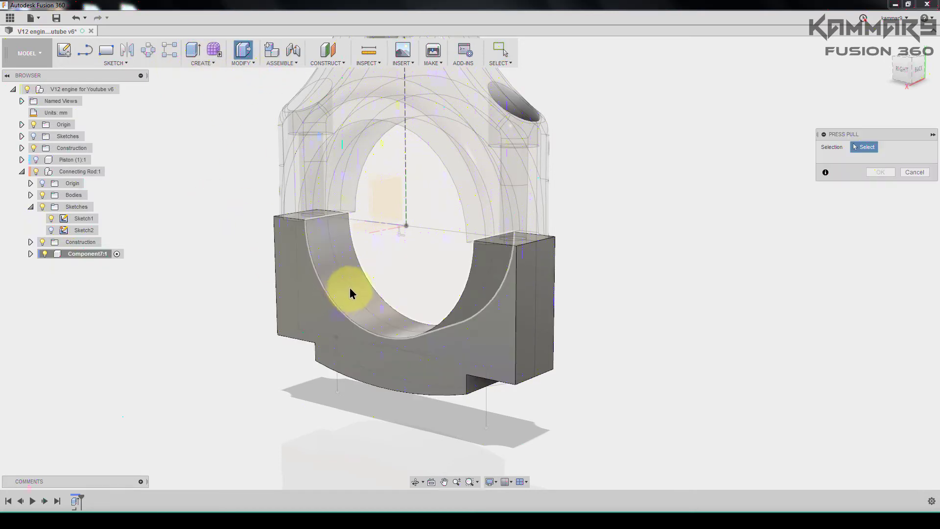
pyautogui.click(350, 293)
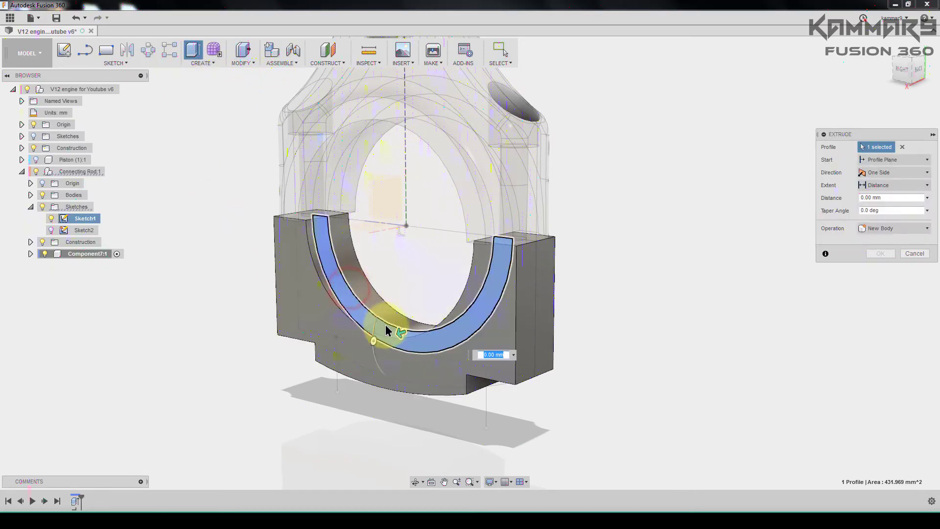
pyautogui.moveTo(385, 326); pyautogui.dragTo(355, 389)
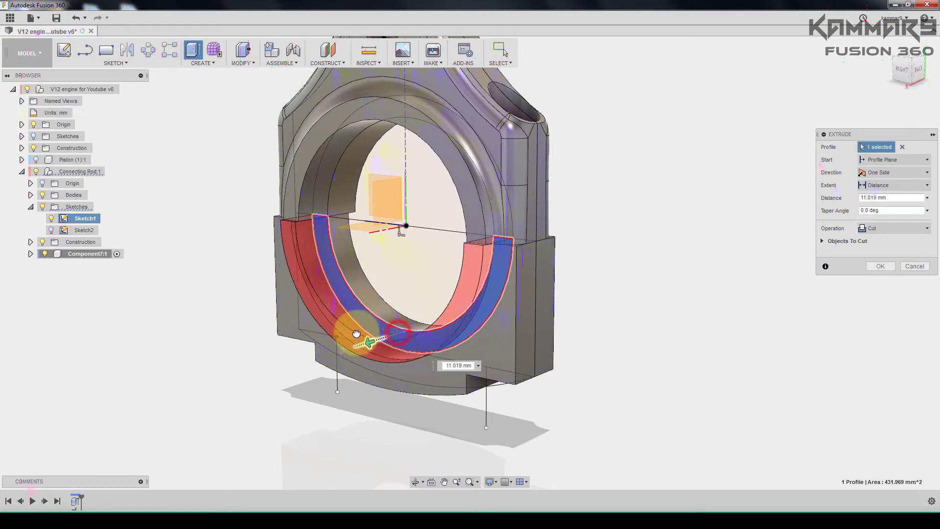
pyautogui.click(911, 228)
pyautogui.click(881, 238)
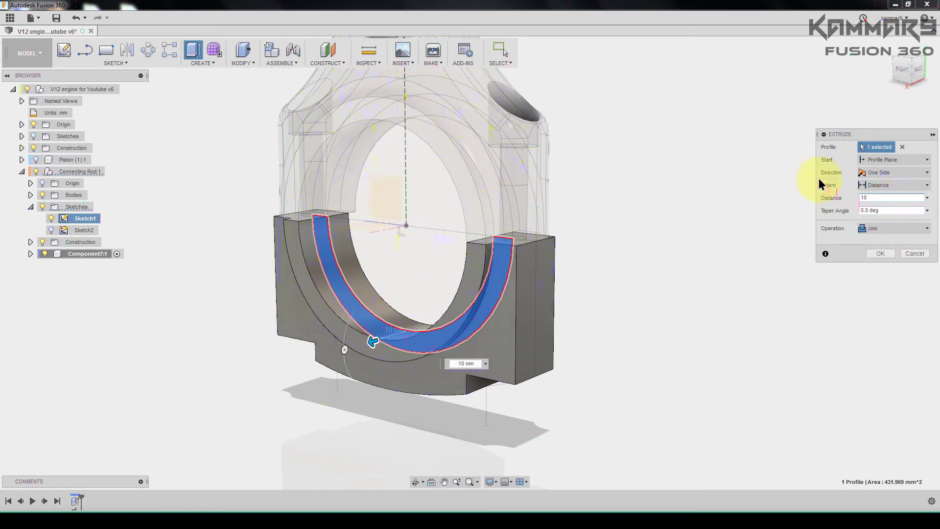
pyautogui.click(891, 172)
pyautogui.click(891, 207)
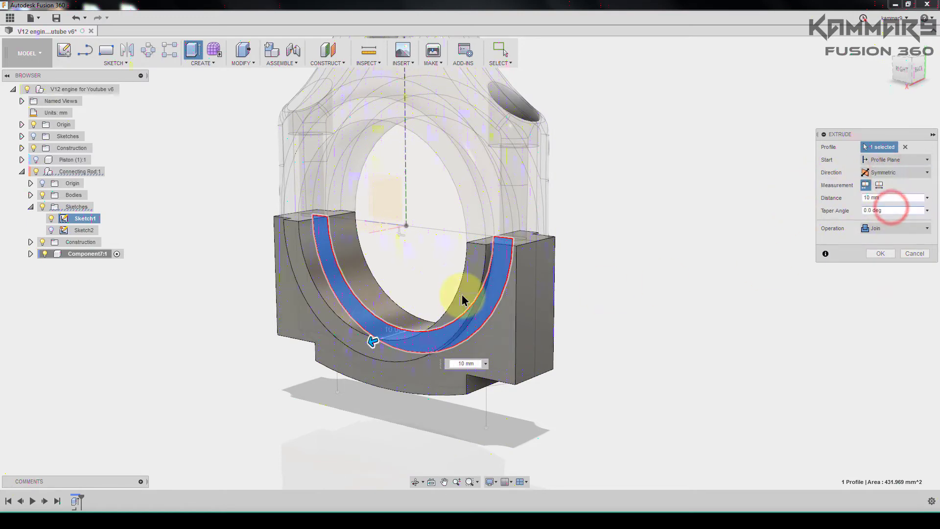
pyautogui.keyDown('shift'); pyautogui.moveTo(456, 293); pyautogui.dragTo(416, 319, button='middle'); pyautogui.keyUp('shift')
pyautogui.click(881, 253)
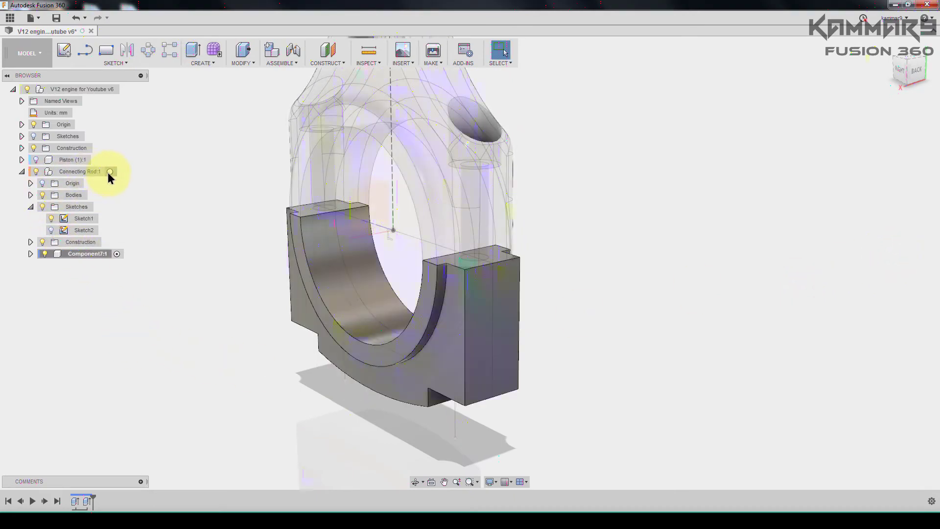
# Step: Activate Connecting Rod:1, hide its Bodies, then reactivate Component7:1
pyautogui.click(109, 171)
pyautogui.click(176, 306)
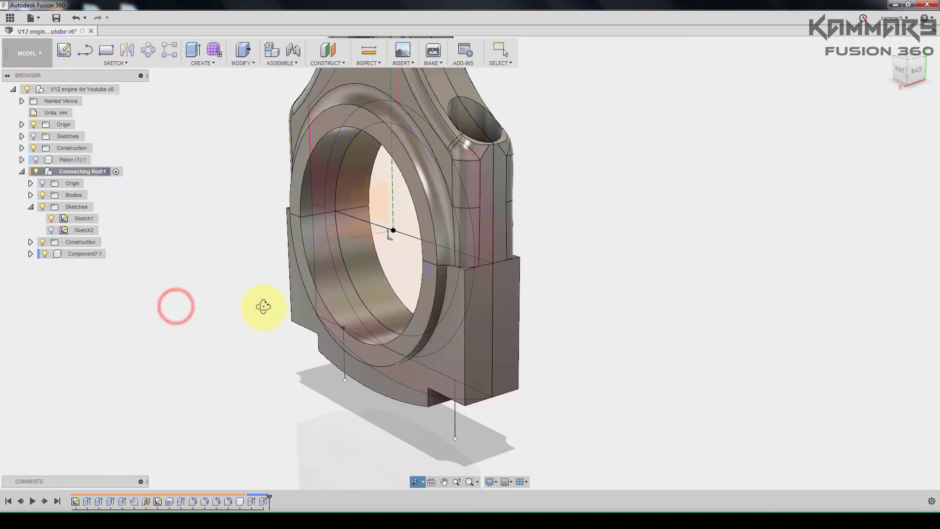
pyautogui.keyDown('shift'); pyautogui.moveTo(262, 310); pyautogui.dragTo(121, 271, button='middle'); pyautogui.keyUp('shift')
pyautogui.click(42, 195)
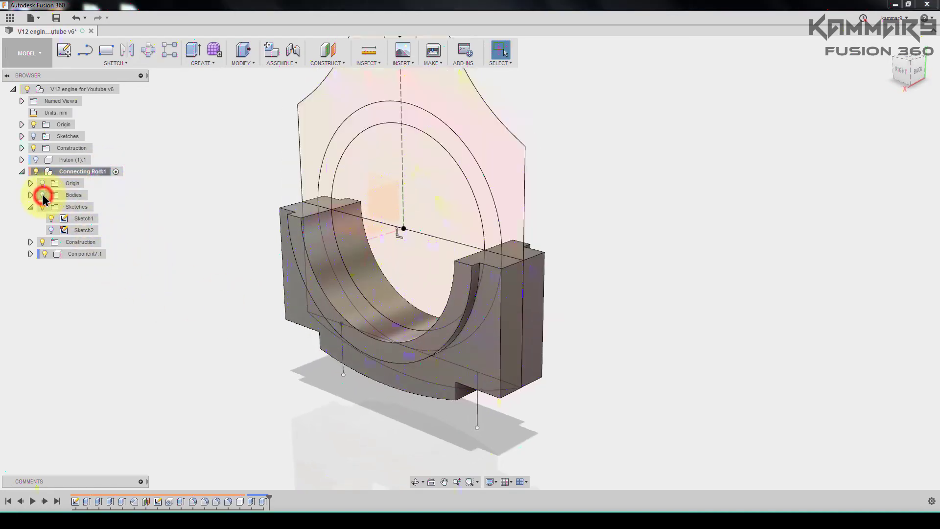
pyautogui.keyDown('shift'); pyautogui.moveTo(273, 256); pyautogui.dragTo(307, 254, button='middle'); pyautogui.keyUp('shift')
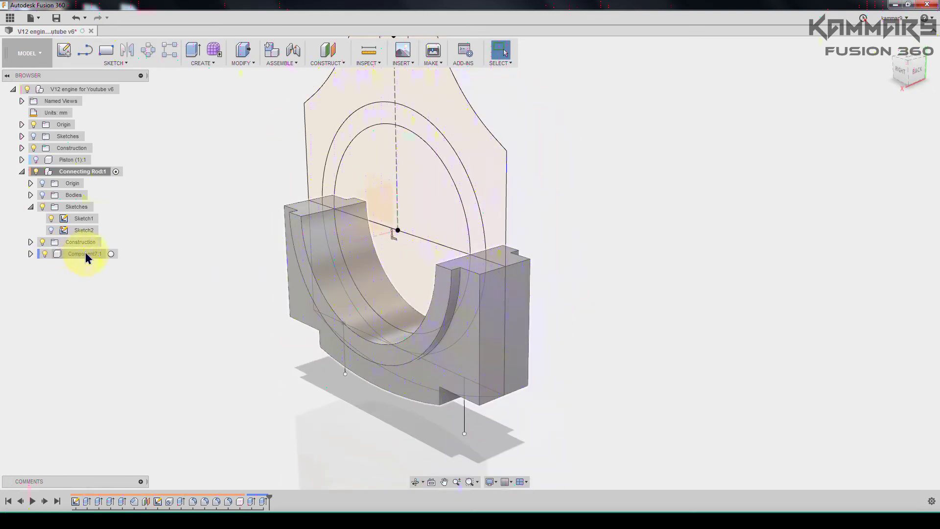
pyautogui.click(112, 254)
pyautogui.moveTo(218, 304)
pyautogui.keyDown('shift'); pyautogui.mouseDown(button='middle')
pyautogui.moveTo(278, 348)
pyautogui.moveTo(422, 336)
pyautogui.mouseUp(button='middle'); pyautogui.keyUp('shift')
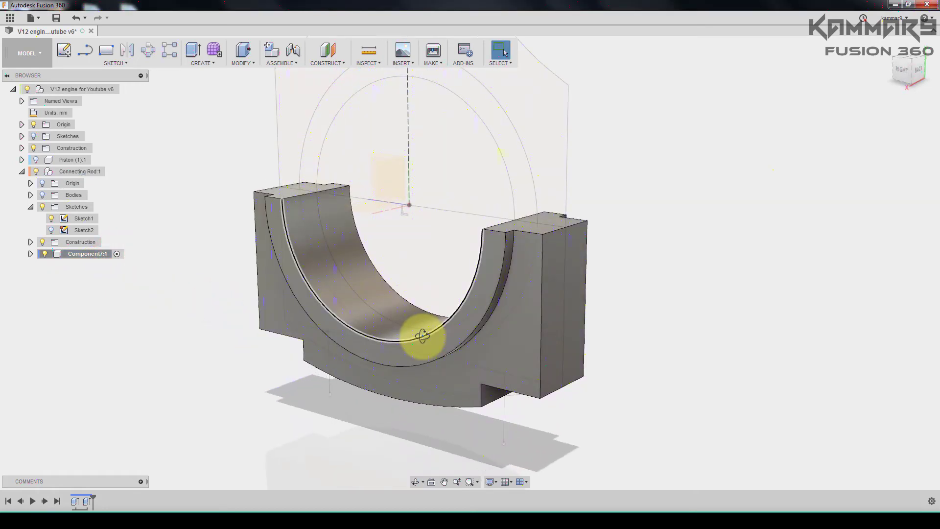
# Step: Fillet both arc edges where the half-ring bearing band meets the rod cap at 1 mm radius
pyautogui.press('f')
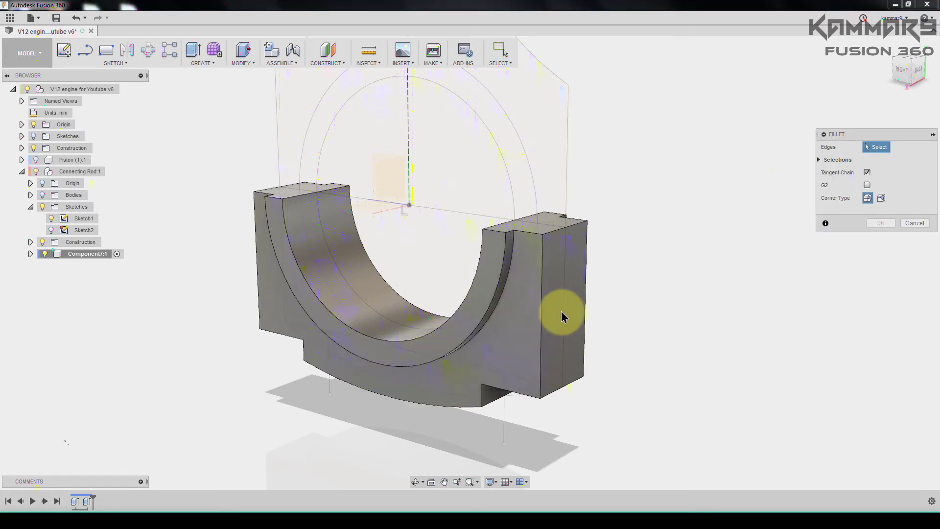
pyautogui.click(495, 312)
pyautogui.keyDown('shift'); pyautogui.moveTo(495, 311); pyautogui.dragTo(231, 347, button='middle'); pyautogui.keyUp('shift')
pyautogui.click(248, 343)
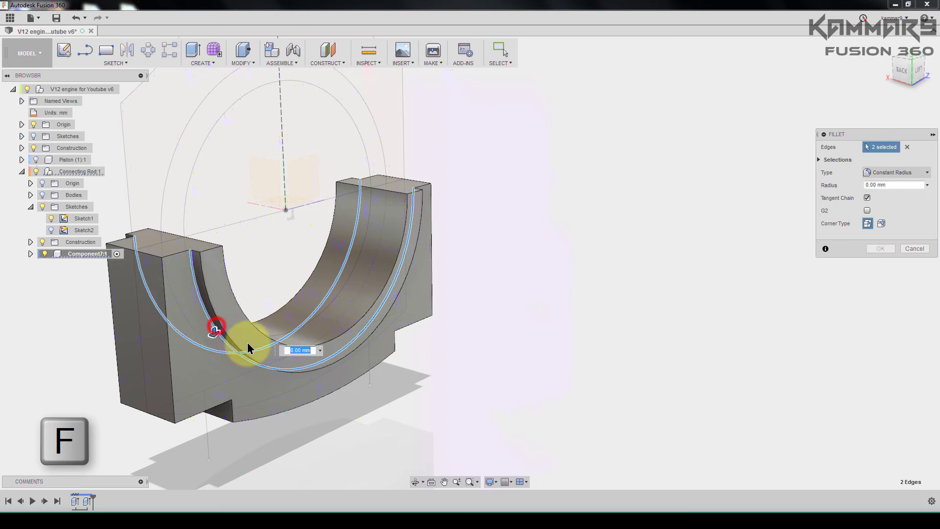
pyautogui.write('1')
pyautogui.press('Return')
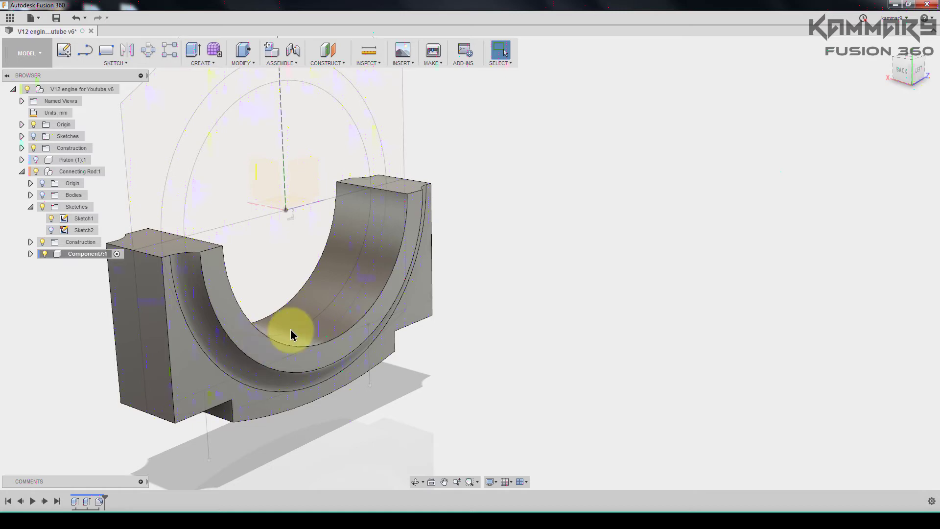
pyautogui.keyDown('shift'); pyautogui.moveTo(293, 328); pyautogui.dragTo(396, 322, button='middle'); pyautogui.keyUp('shift')
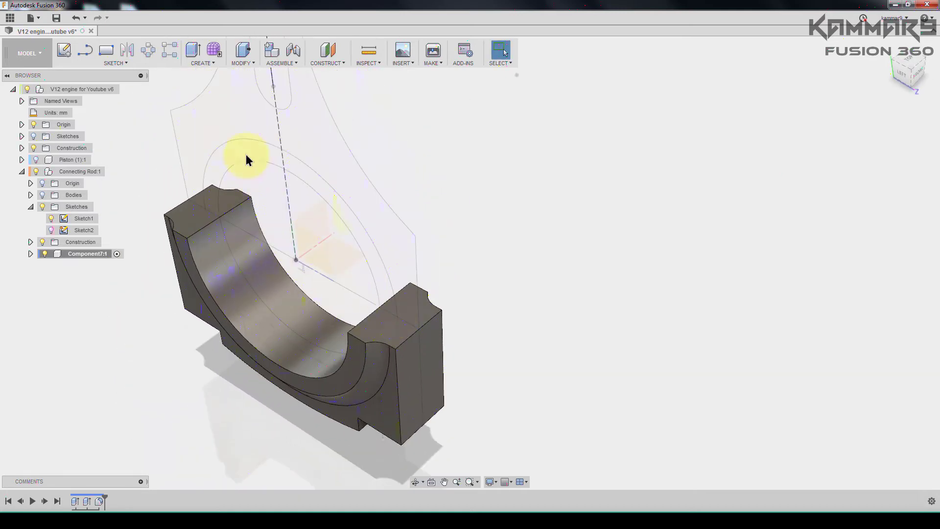
# Step: Place simple 6 mm bolt holes at both sketch points on the cap's side blocks
pyautogui.click(204, 63)
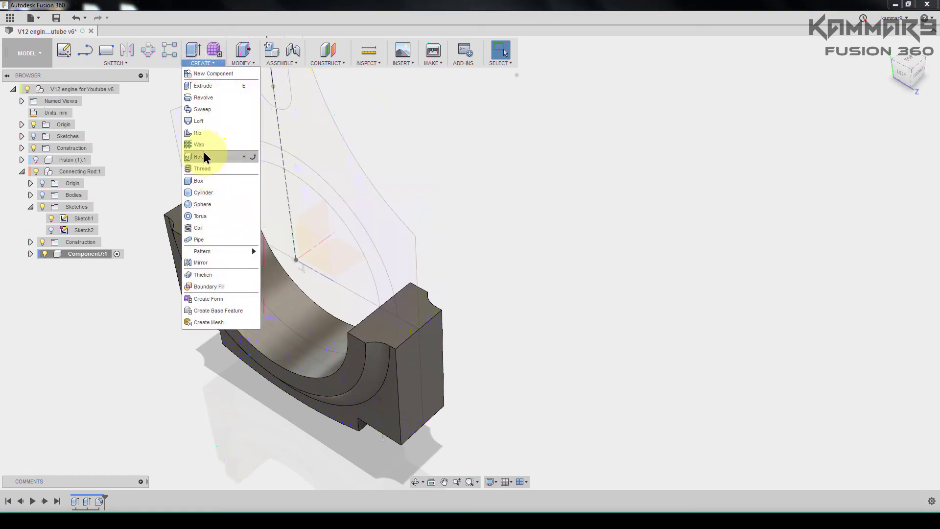
pyautogui.click(202, 158)
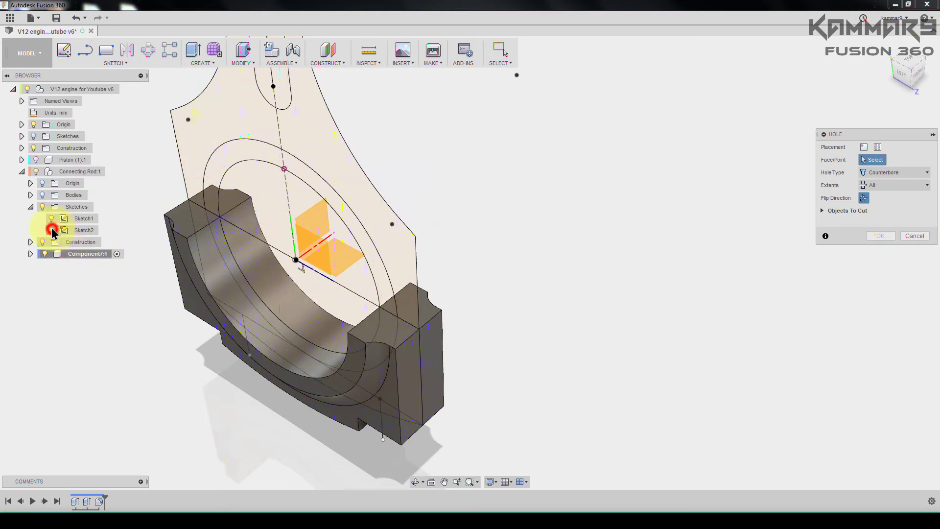
pyautogui.click(391, 225)
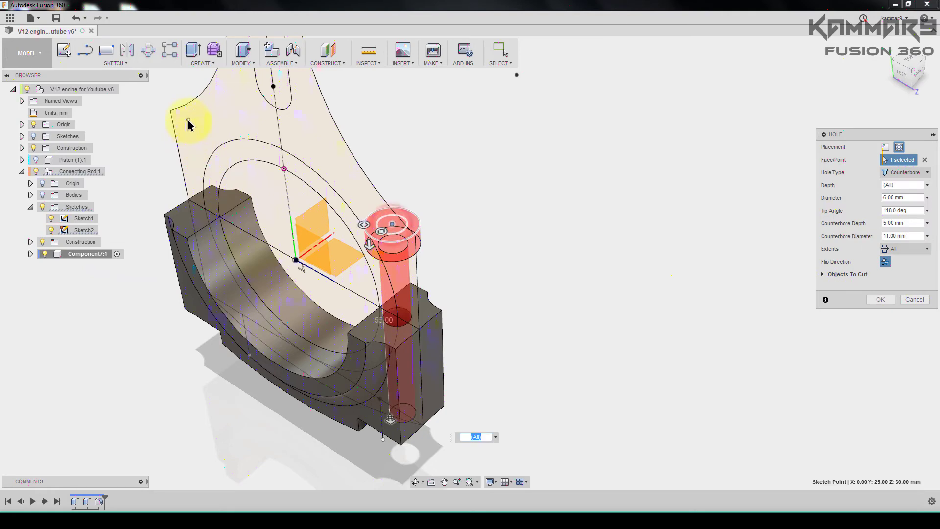
pyautogui.click(188, 121)
pyautogui.moveTo(308, 352)
pyautogui.keyDown('shift'); pyautogui.mouseDown(button='middle')
pyautogui.moveTo(342, 263)
pyautogui.moveTo(315, 335)
pyautogui.moveTo(381, 273)
pyautogui.mouseUp(button='middle'); pyautogui.keyUp('shift')
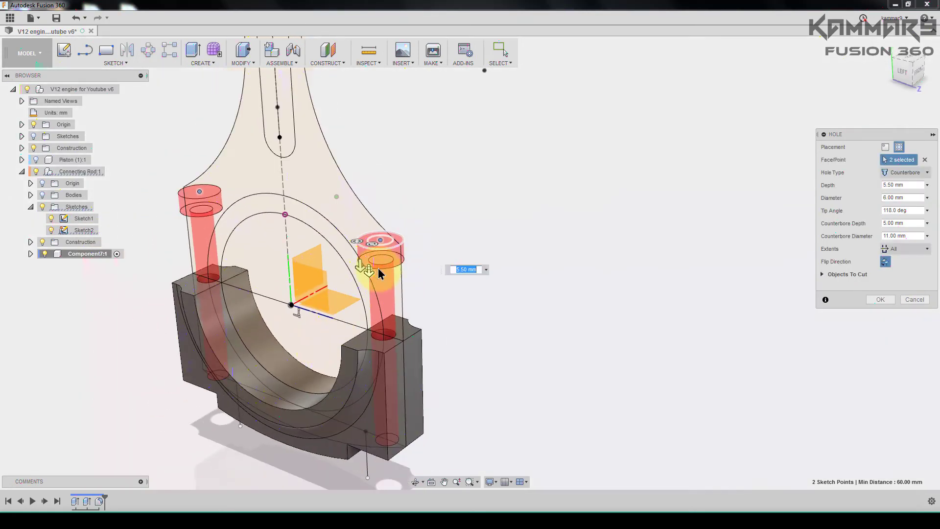
pyautogui.click(925, 173)
pyautogui.click(902, 187)
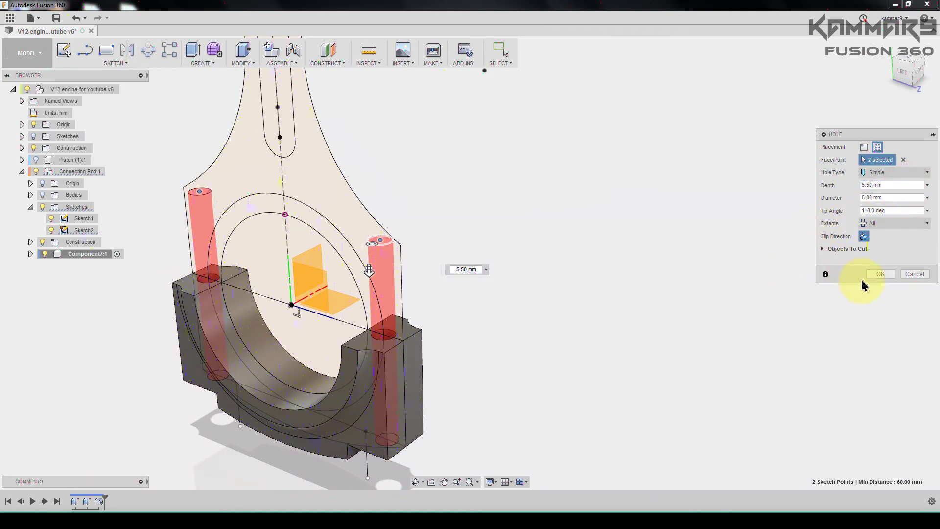
pyautogui.click(880, 274)
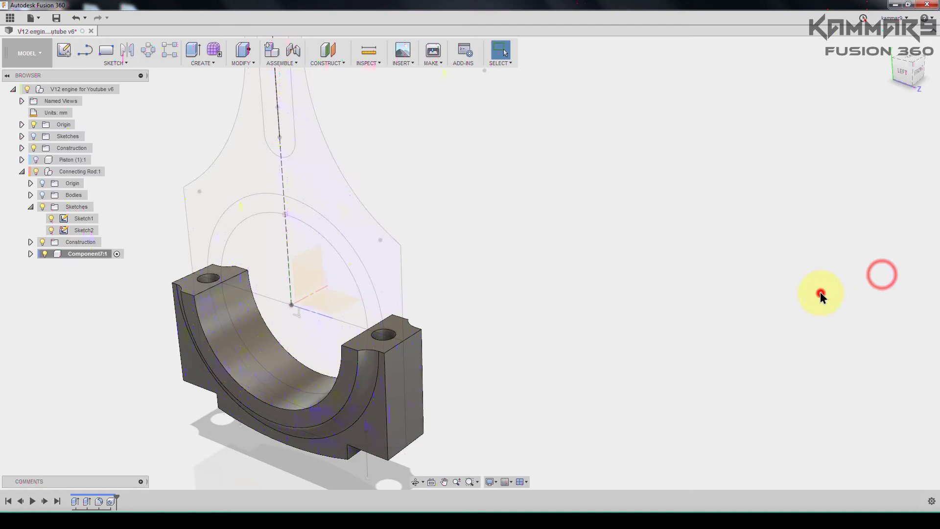
pyautogui.scroll(-3, 818, 294)
pyautogui.scroll(4, 319, 342)
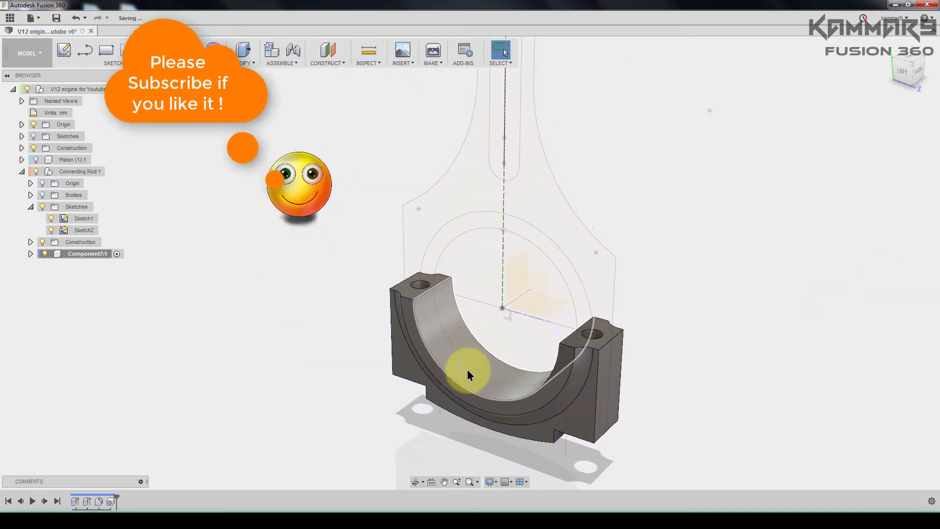
pyautogui.click(225, 333)
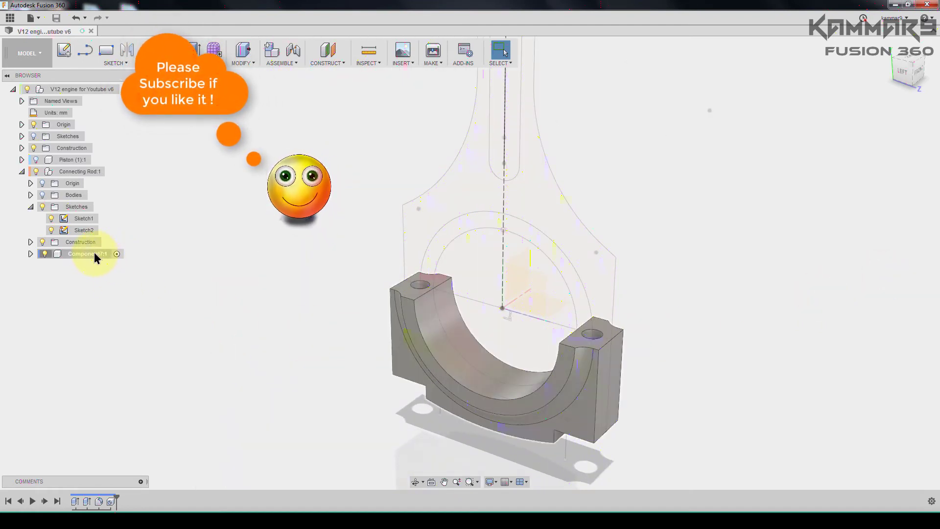
pyautogui.click(116, 254)
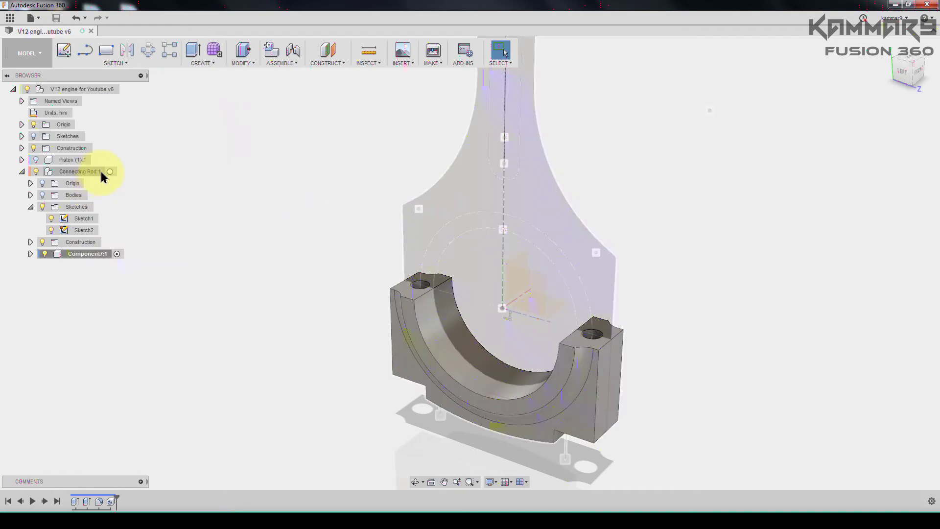
pyautogui.scroll(3, 489, 411)
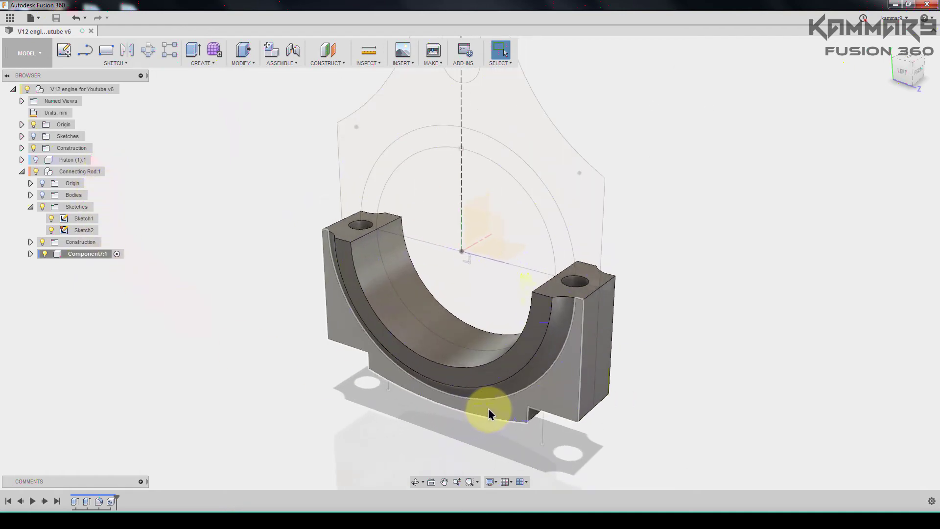
pyautogui.keyDown('shift'); pyautogui.moveTo(493, 410); pyautogui.dragTo(503, 343, button='middle'); pyautogui.keyUp('shift')
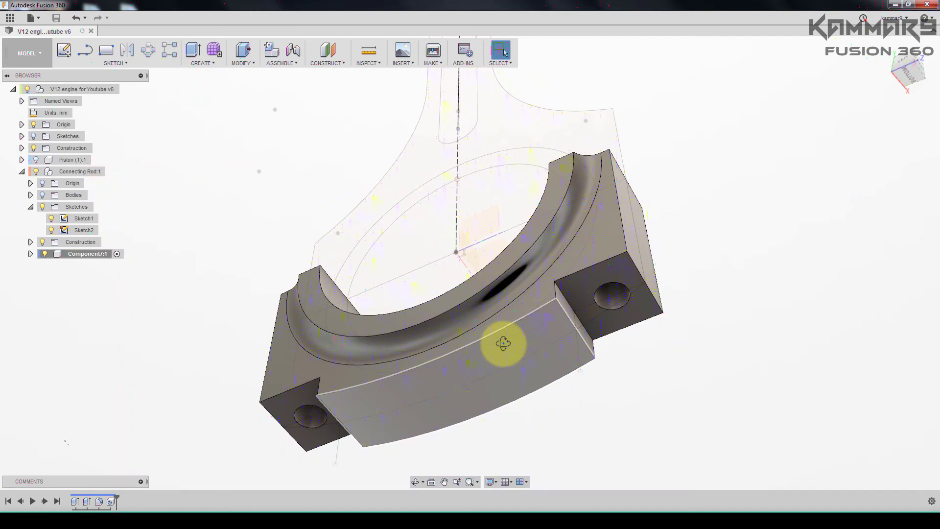
# Step: Fillet two underside edges of the rod cap with a 20 mm radius
pyautogui.press('f')
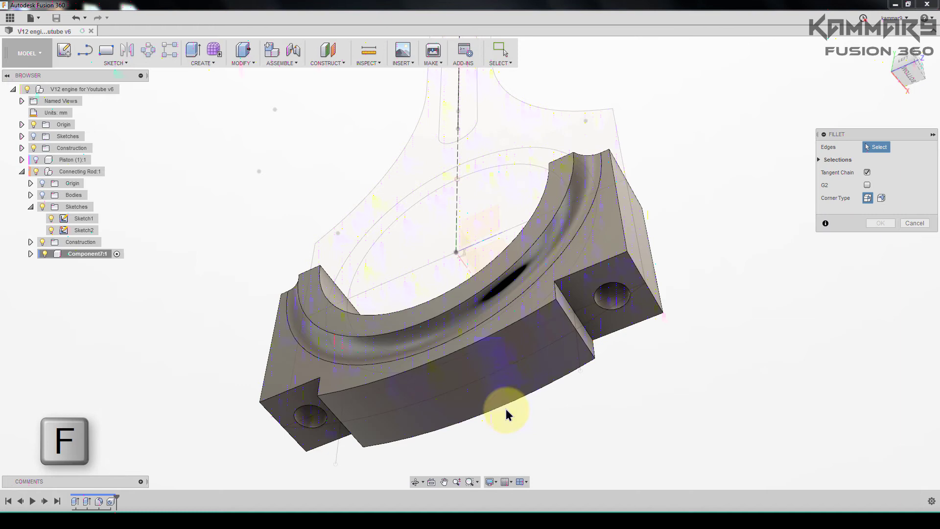
pyautogui.click(573, 326)
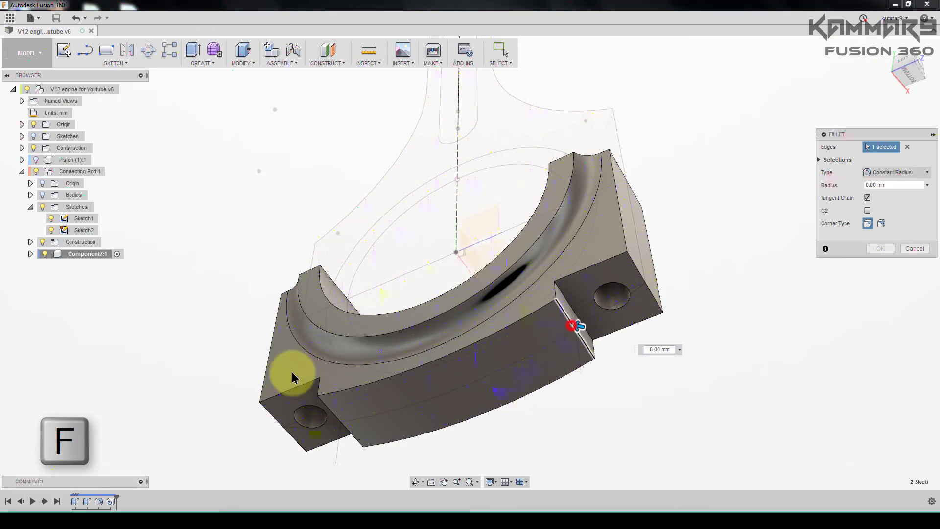
pyautogui.click(332, 419)
pyautogui.press('Return')
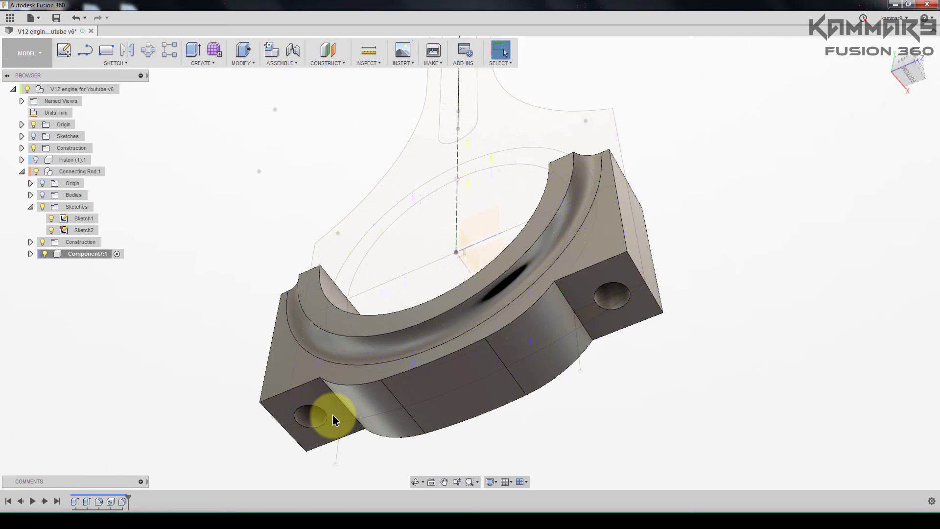
# Step: Round two curved underside edges of the cap's side blocks with a 4 mm fillet
pyautogui.press('f')
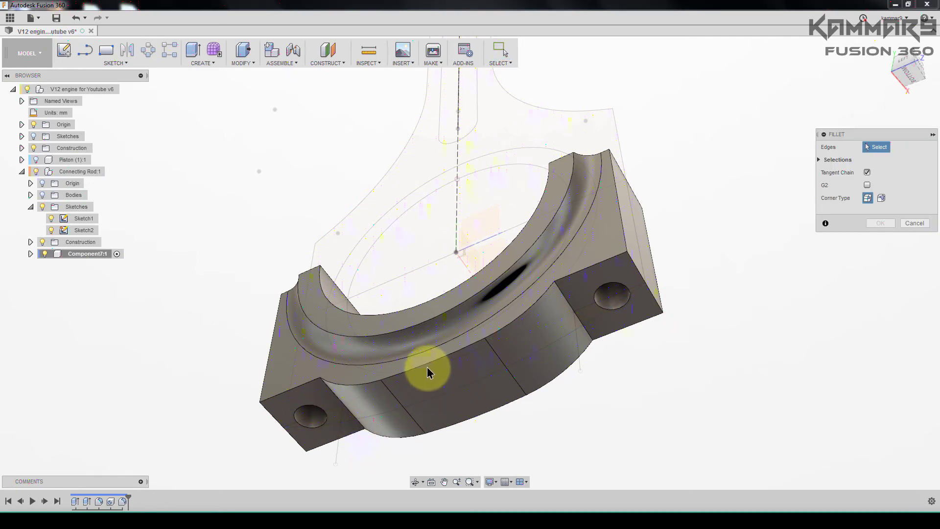
pyautogui.click(427, 368)
pyautogui.click(457, 419)
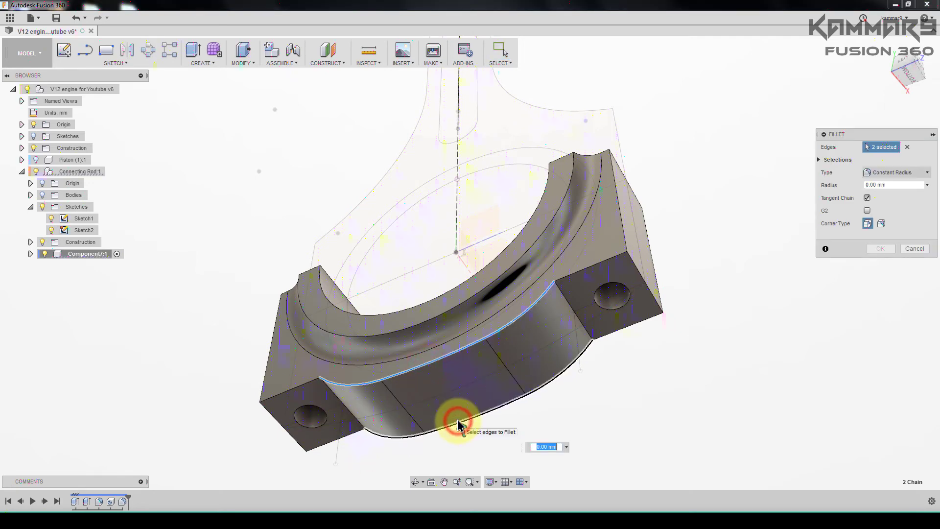
pyautogui.write('4')
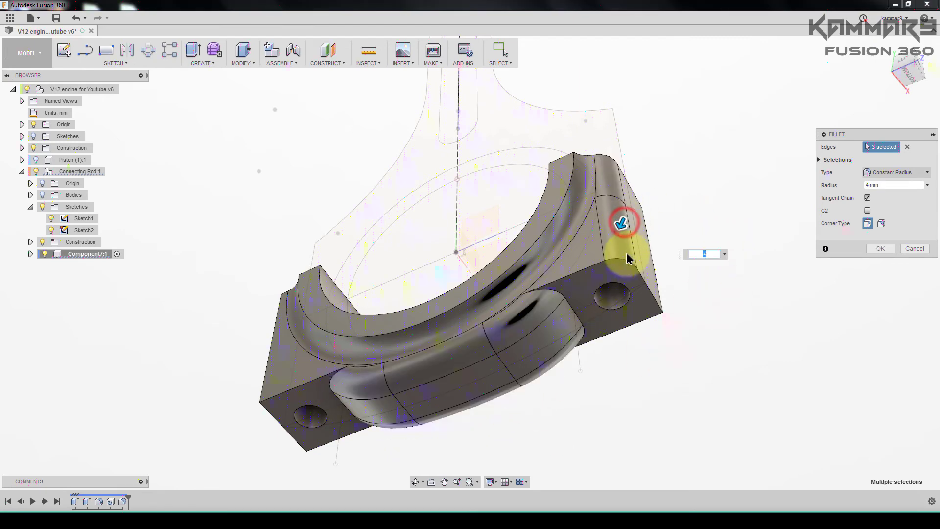
pyautogui.keyDown('ctrl'); pyautogui.moveTo(622, 219); pyautogui.dragTo(812, 245, button='middle'); pyautogui.keyUp('ctrl')
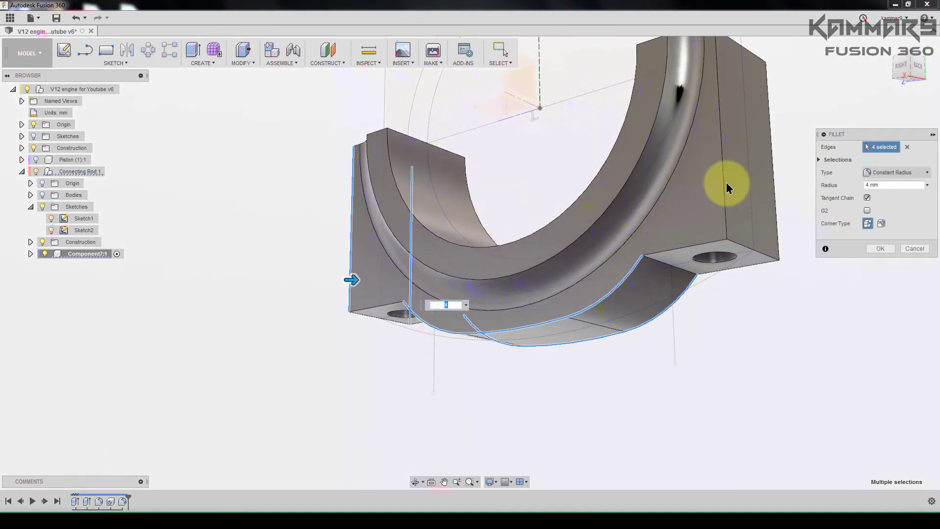
pyautogui.keyDown('ctrl'); pyautogui.moveTo(724, 184); pyautogui.dragTo(610, 250, button='middle'); pyautogui.keyUp('ctrl')
pyautogui.moveTo(667, 351); pyautogui.dragTo(518, 241, button='middle')
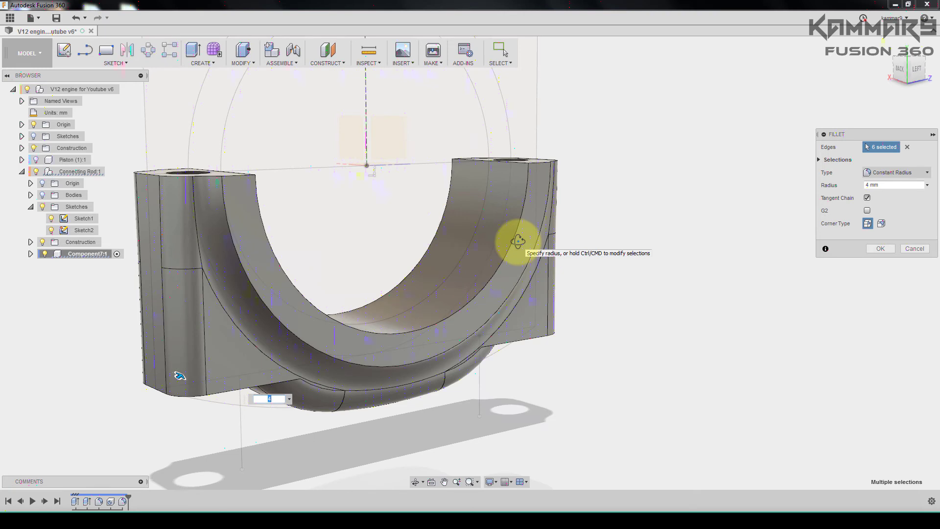
pyautogui.keyDown('shift'); pyautogui.moveTo(518, 240); pyautogui.dragTo(597, 286, button='middle'); pyautogui.keyUp('shift')
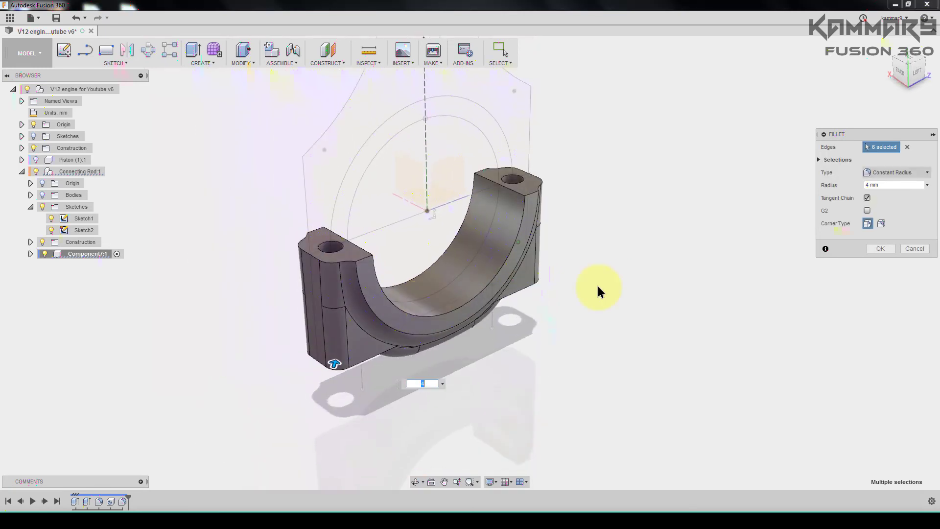
pyautogui.click(879, 249)
pyautogui.scroll(3, 447, 279)
pyautogui.keyDown('shift'); pyautogui.moveTo(447, 278); pyautogui.dragTo(569, 298, button='middle'); pyautogui.keyUp('shift')
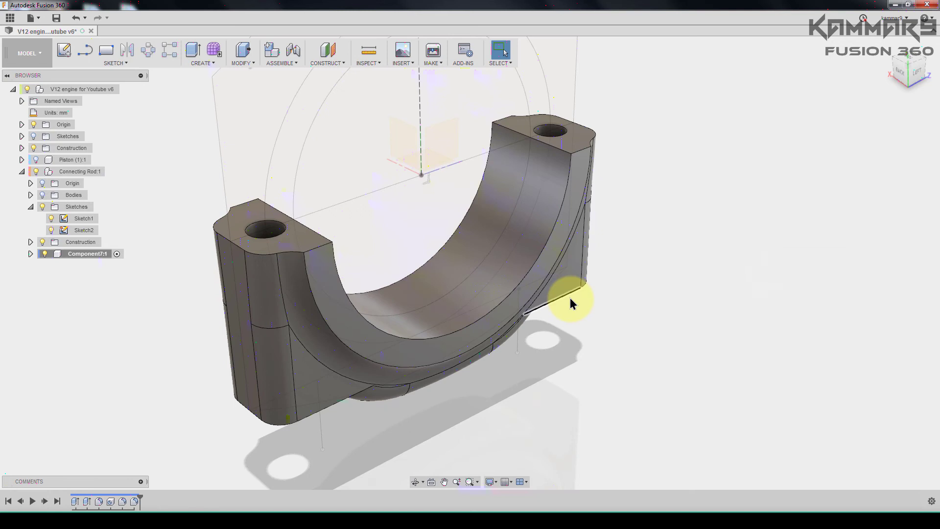
# Step: Start a fillet on the rod cap and select four arc edges of its half-ring band
pyautogui.press('f')
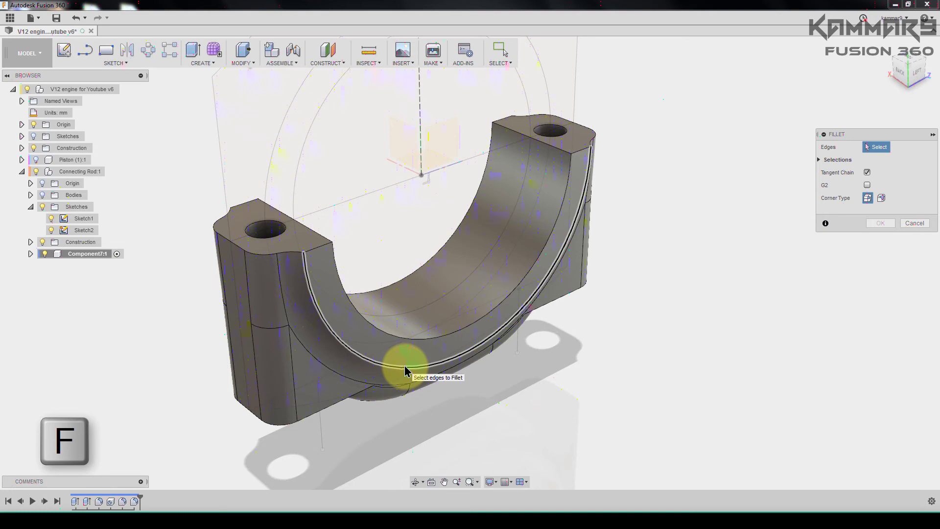
pyautogui.click(389, 367)
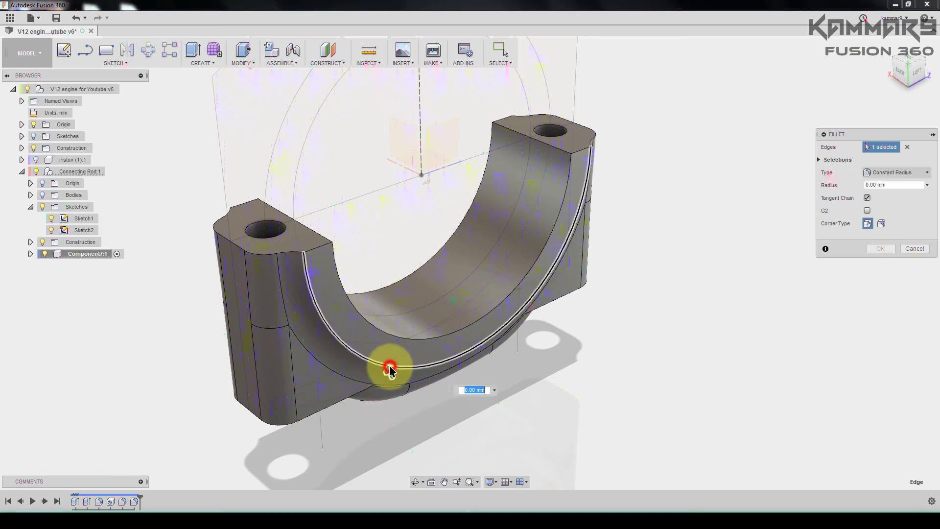
pyautogui.click(411, 340)
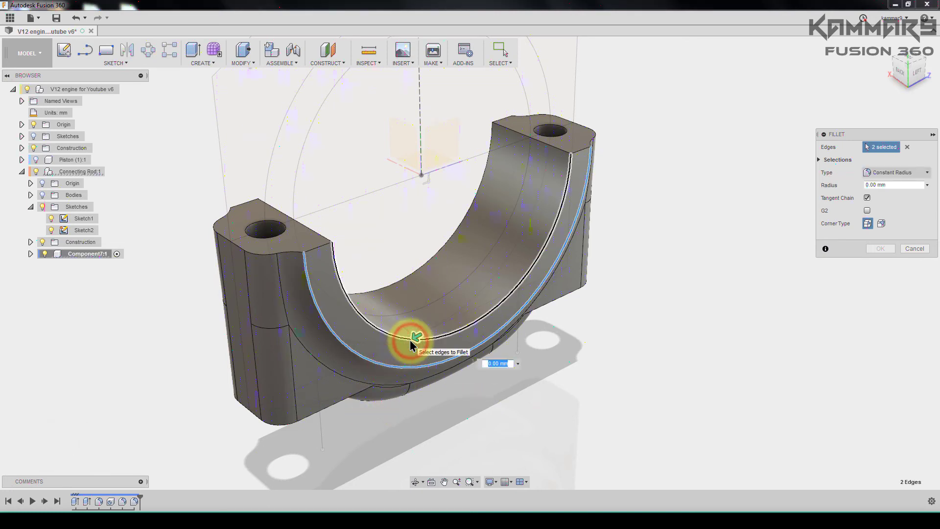
pyautogui.keyDown('shift'); pyautogui.moveTo(388, 361); pyautogui.dragTo(562, 390, button='middle'); pyautogui.keyUp('shift')
pyautogui.click(588, 386)
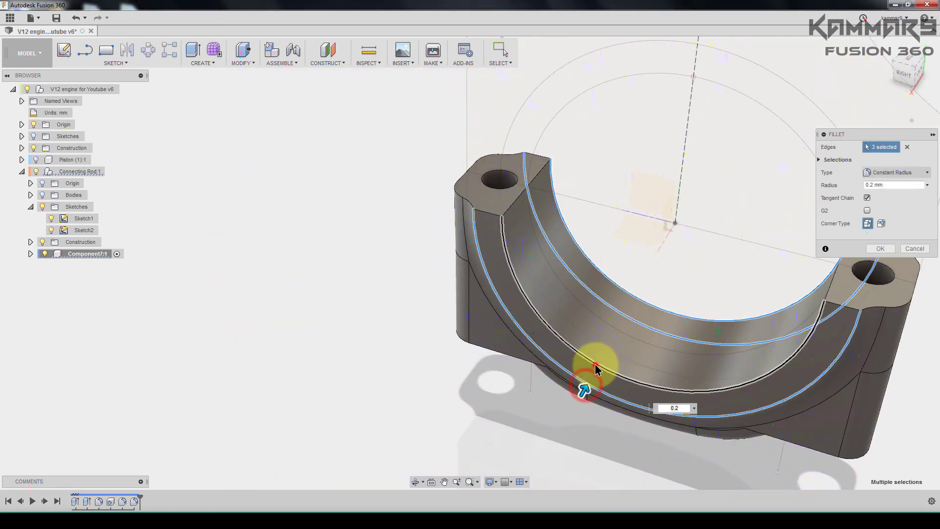
pyautogui.click(595, 364)
# Step: Add four flange and boss edges and apply the 0.2 mm fillet to all eight
pyautogui.keyDown('shift'); pyautogui.moveTo(536, 343); pyautogui.dragTo(512, 288, button='middle'); pyautogui.keyUp('shift')
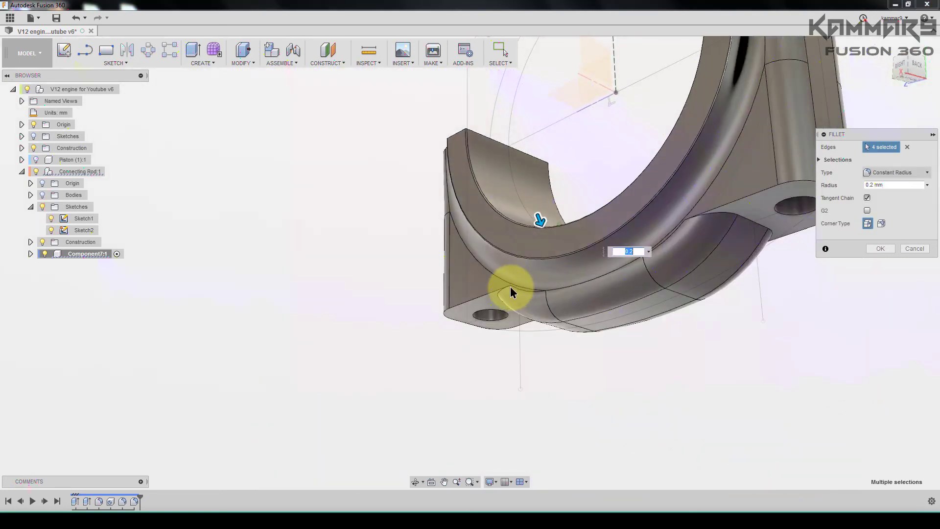
pyautogui.click(483, 298)
pyautogui.click(743, 196)
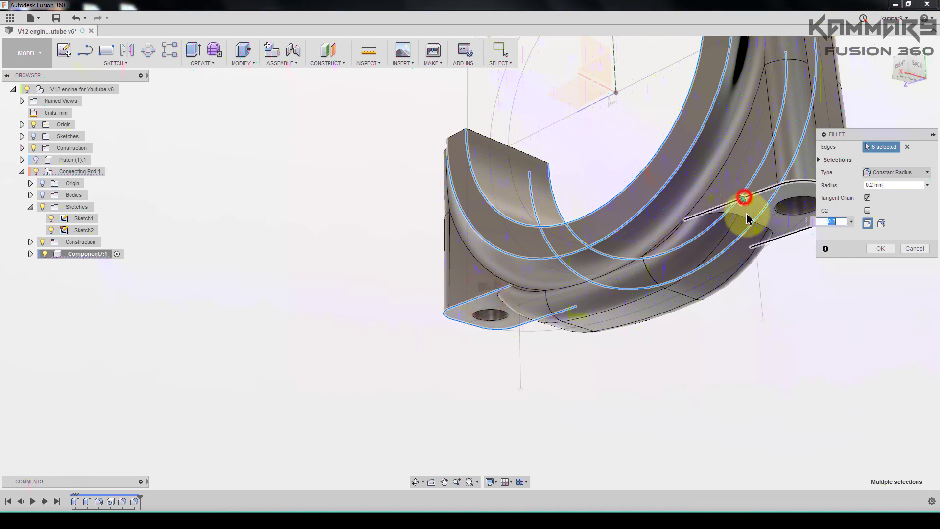
pyautogui.click(678, 220)
pyautogui.click(504, 300)
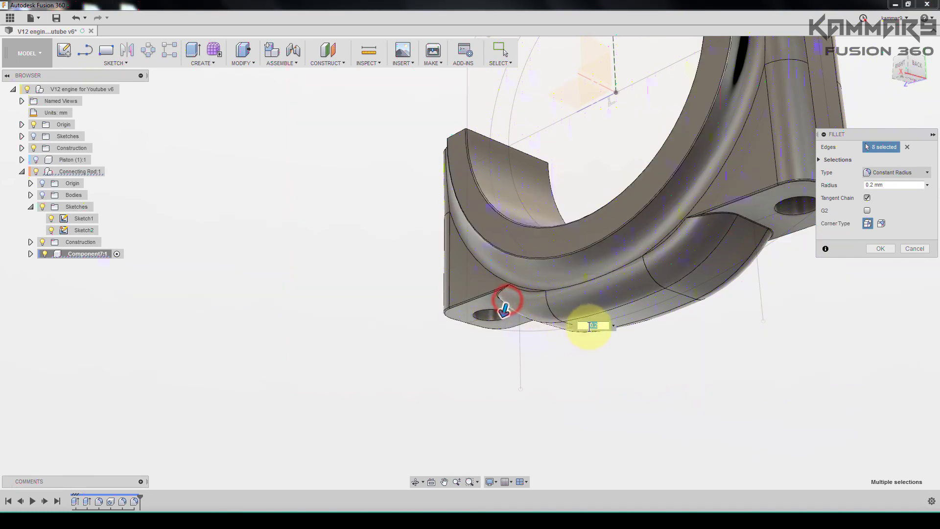
pyautogui.click(876, 248)
pyautogui.keyDown('shift'); pyautogui.moveTo(802, 321); pyautogui.dragTo(738, 413, button='middle'); pyautogui.keyUp('shift')
pyautogui.scroll(-5, 677, 300)
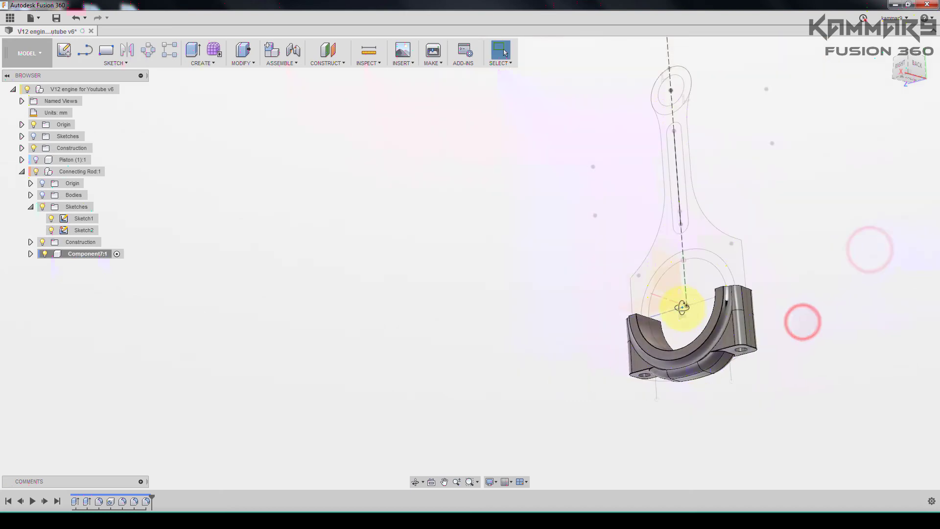
# Step: Activate Connecting Rod:1 in the Browser and unhide its Bodies folder
pyautogui.keyDown('shift'); pyautogui.moveTo(677, 300); pyautogui.dragTo(601, 380, button='middle'); pyautogui.keyUp('shift')
pyautogui.scroll(10, 586, 367)
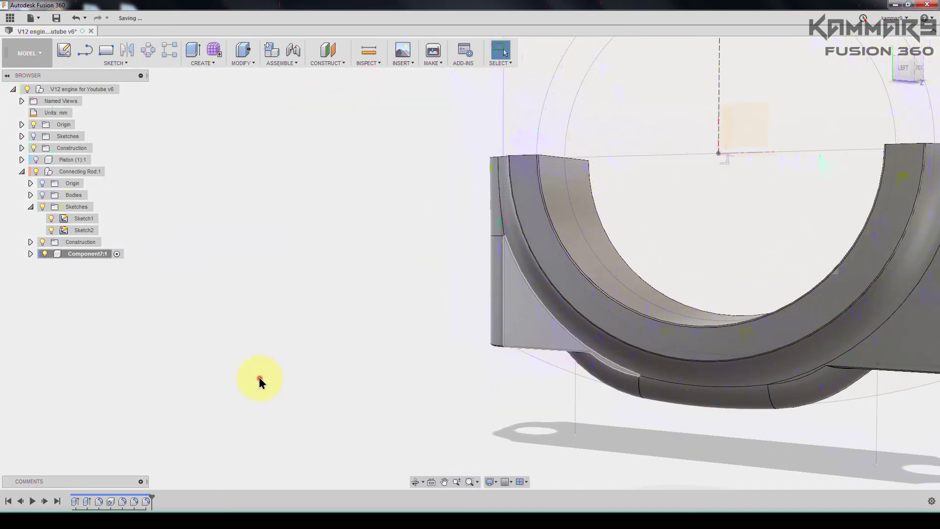
pyautogui.scroll(-4, 263, 377)
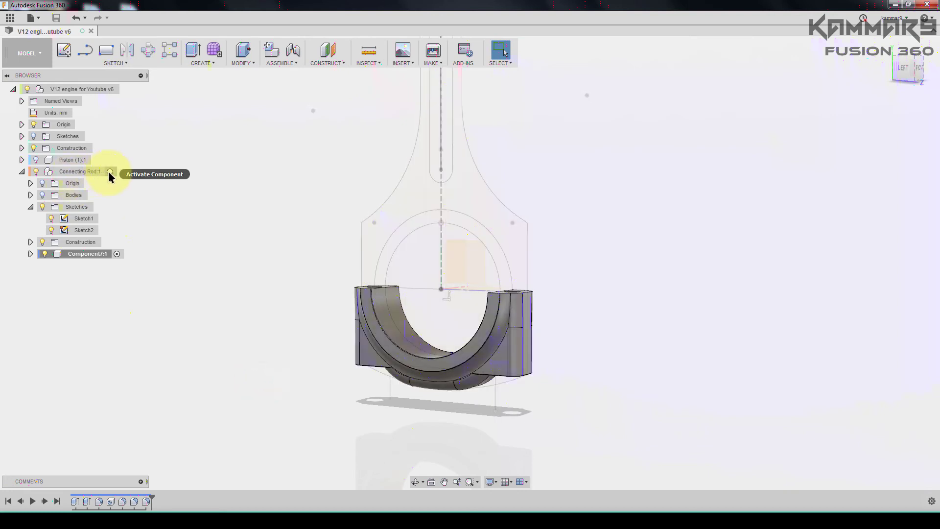
pyautogui.click(111, 172)
pyautogui.keyDown('shift'); pyautogui.moveTo(183, 285); pyautogui.dragTo(345, 317, button='middle'); pyautogui.keyUp('shift')
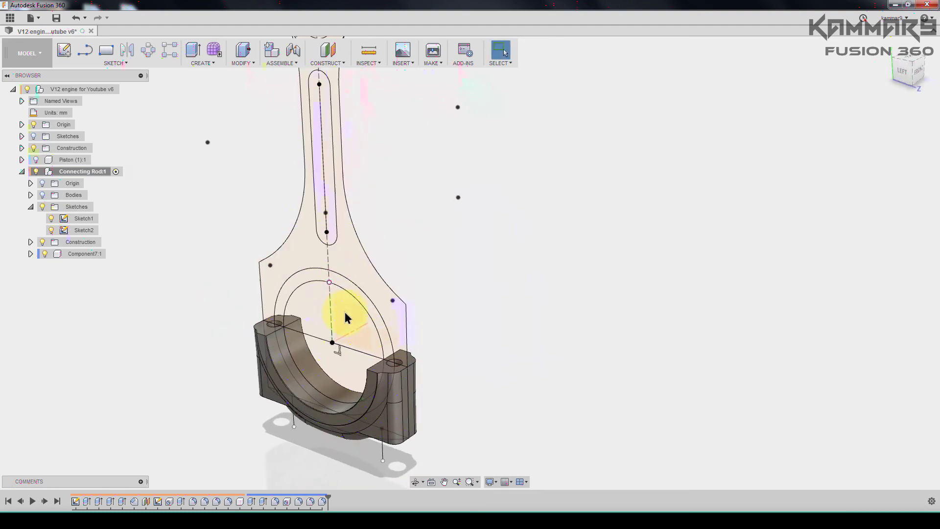
pyautogui.click(42, 195)
pyautogui.scroll(5, 312, 364)
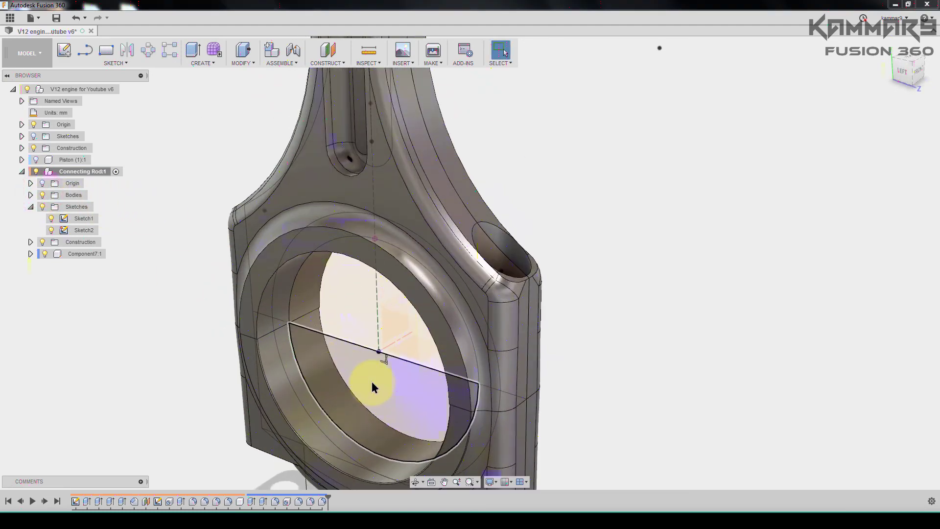
# Step: Fillet eight big-end edges: the bore rims and oil-hole rims on both rod shoulders
pyautogui.press('f')
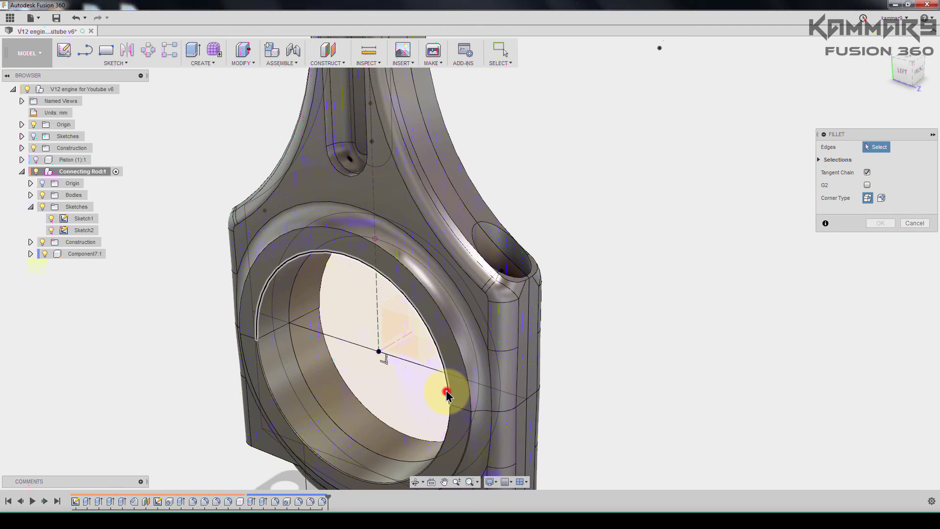
pyautogui.click(446, 393)
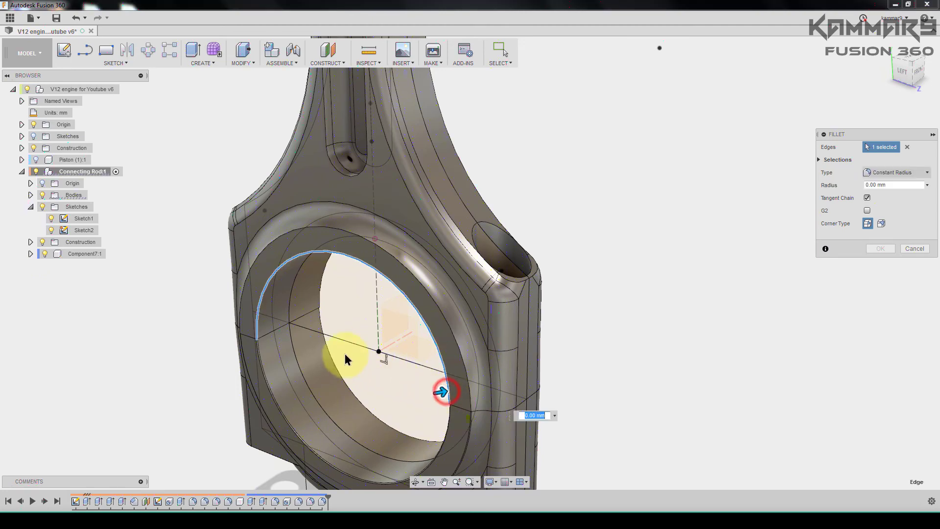
pyautogui.click(345, 230)
pyautogui.keyDown('shift'); pyautogui.moveTo(349, 275); pyautogui.dragTo(372, 311, button='middle'); pyautogui.keyUp('shift')
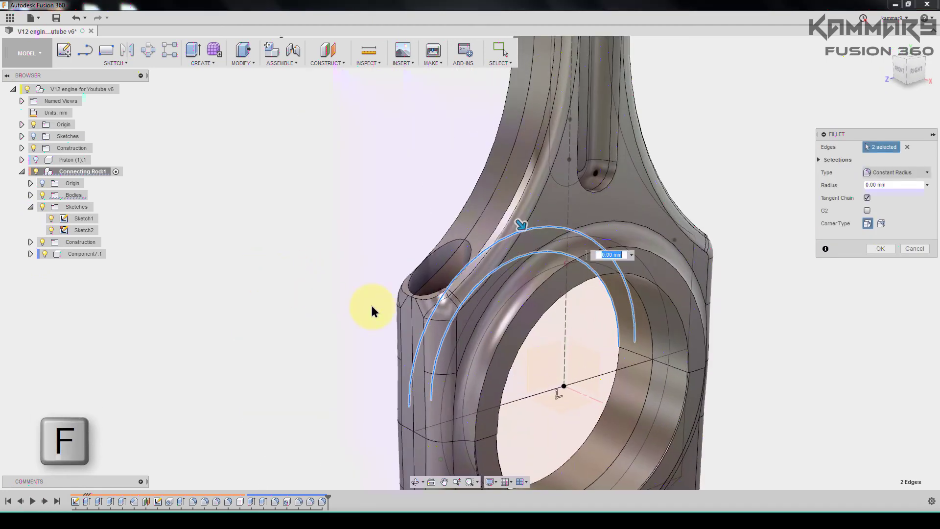
pyautogui.click(532, 311)
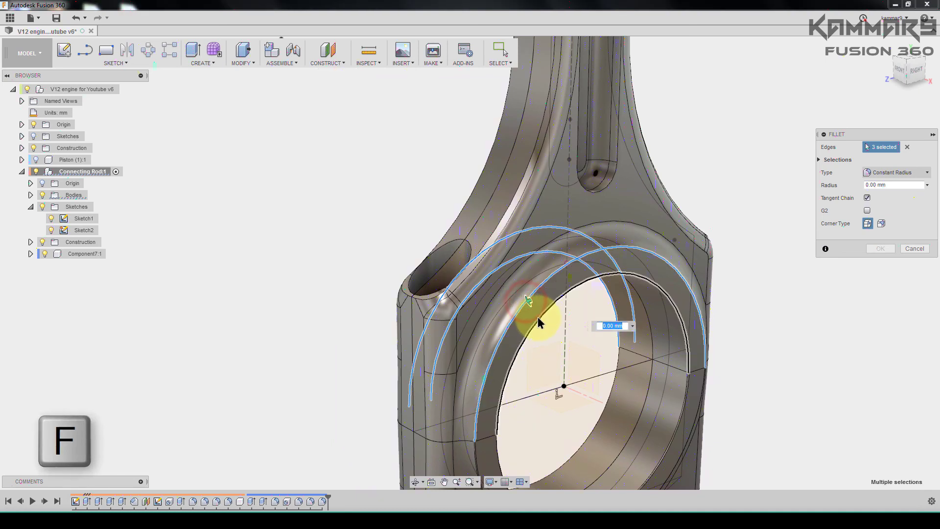
pyautogui.click(472, 247)
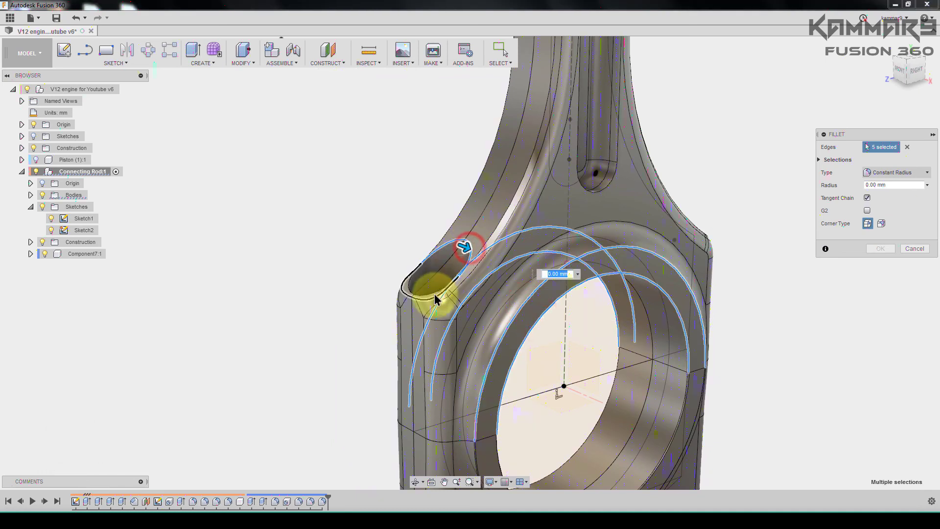
pyautogui.click(432, 289)
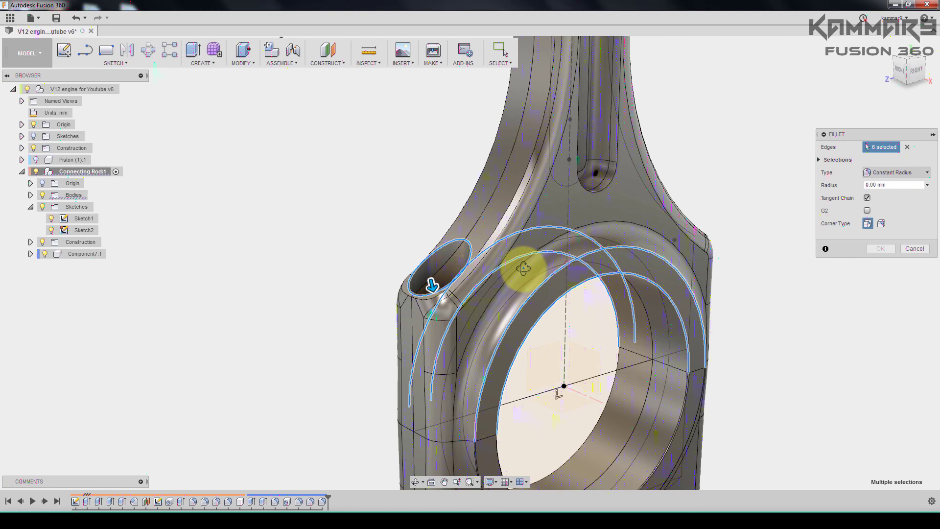
pyautogui.keyDown('shift'); pyautogui.moveTo(523, 268); pyautogui.dragTo(582, 349, button='middle'); pyautogui.keyUp('shift')
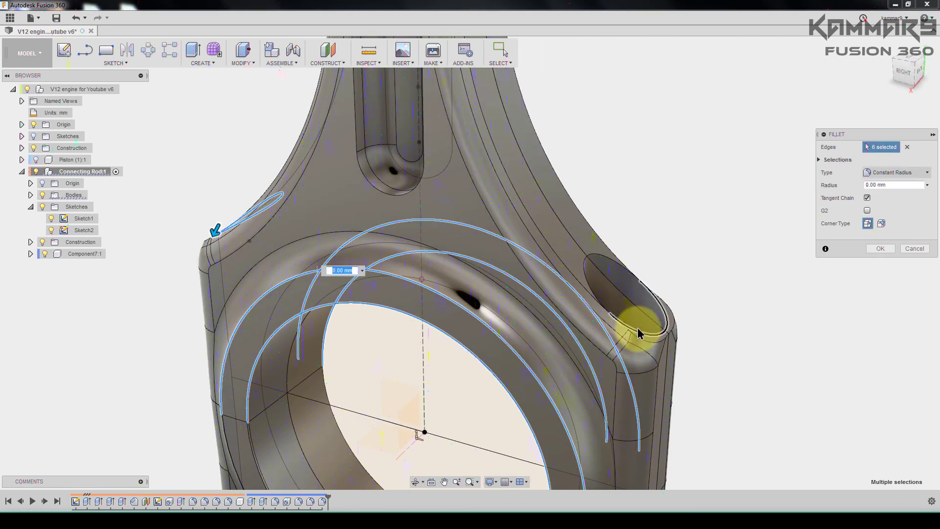
pyautogui.click(591, 262)
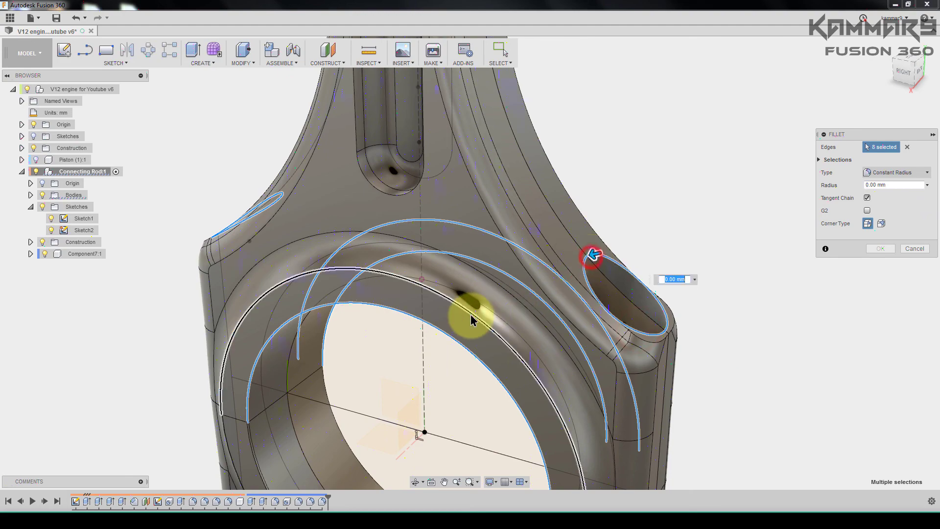
pyautogui.moveTo(469, 315)
pyautogui.keyDown('shift'); pyautogui.mouseDown(button='middle')
pyautogui.moveTo(495, 325)
pyautogui.moveTo(472, 310)
pyautogui.mouseUp(button='middle'); pyautogui.keyUp('shift')
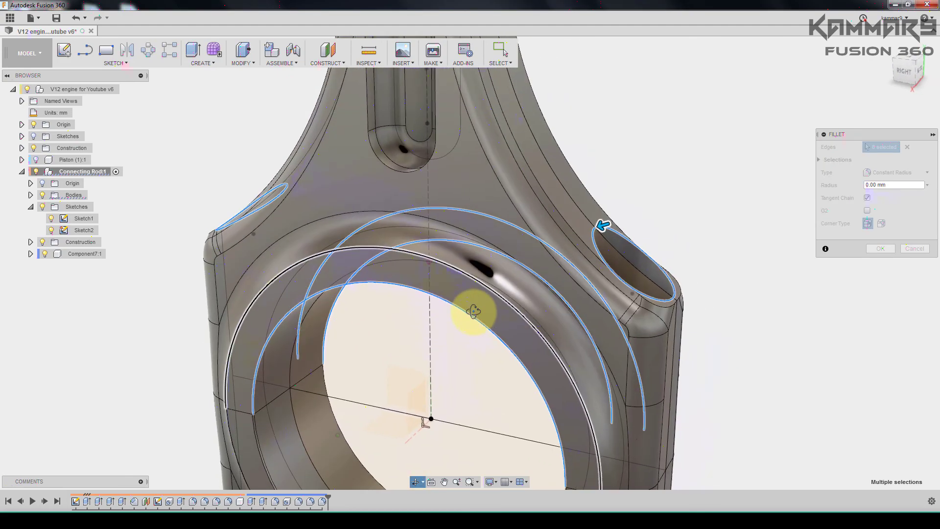
pyautogui.scroll(-5, 486, 360)
pyautogui.keyDown('shift'); pyautogui.moveTo(478, 371); pyautogui.dragTo(504, 378, button='middle'); pyautogui.keyUp('shift')
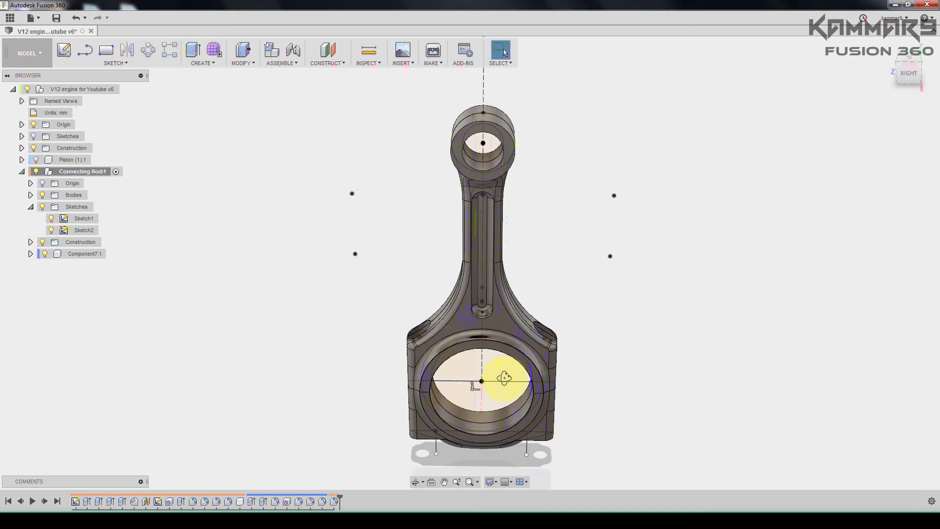
# Step: Hide Sketch1 and return to the Home isometric view
pyautogui.scroll(3, 566, 337)
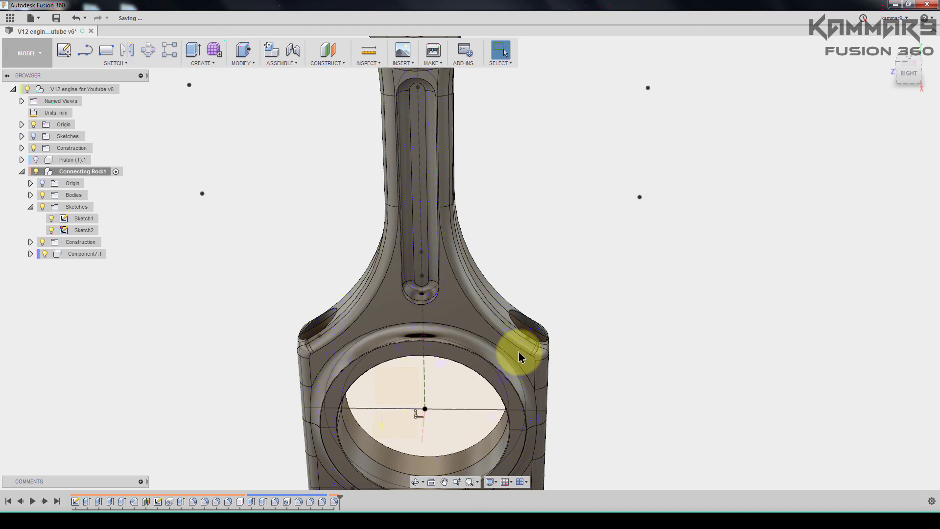
pyautogui.scroll(-3, 504, 338)
pyautogui.scroll(4, 480, 318)
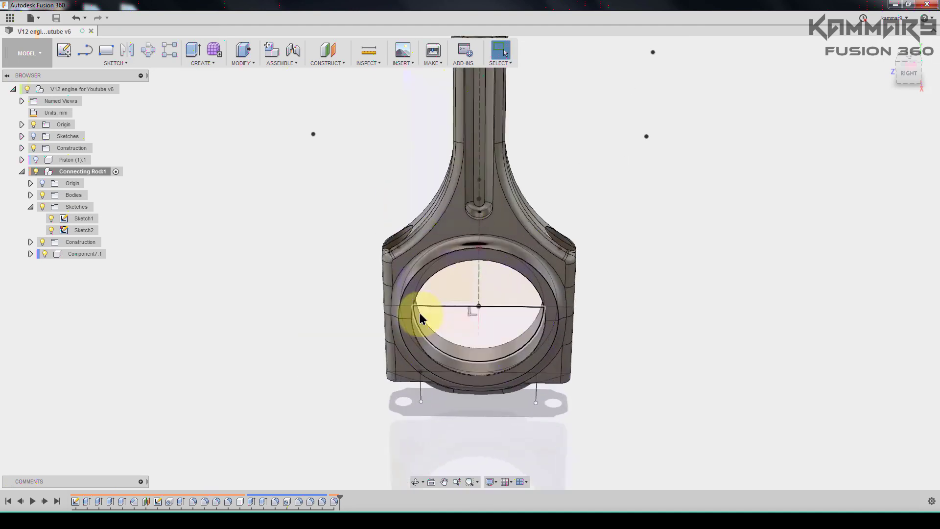
pyautogui.keyDown('shift'); pyautogui.moveTo(419, 315); pyautogui.dragTo(124, 242, button='middle'); pyautogui.keyUp('shift')
pyautogui.click(52, 219)
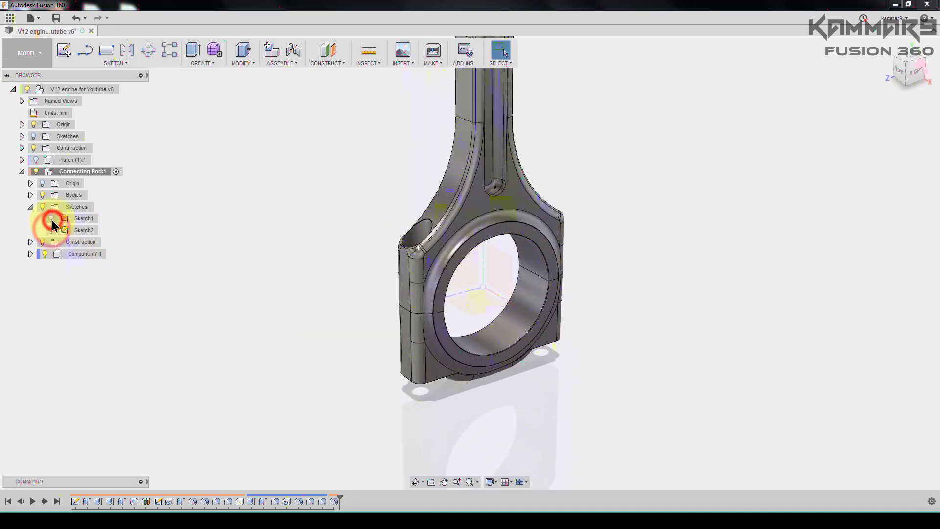
pyautogui.scroll(-3, 172, 380)
pyautogui.click(886, 48)
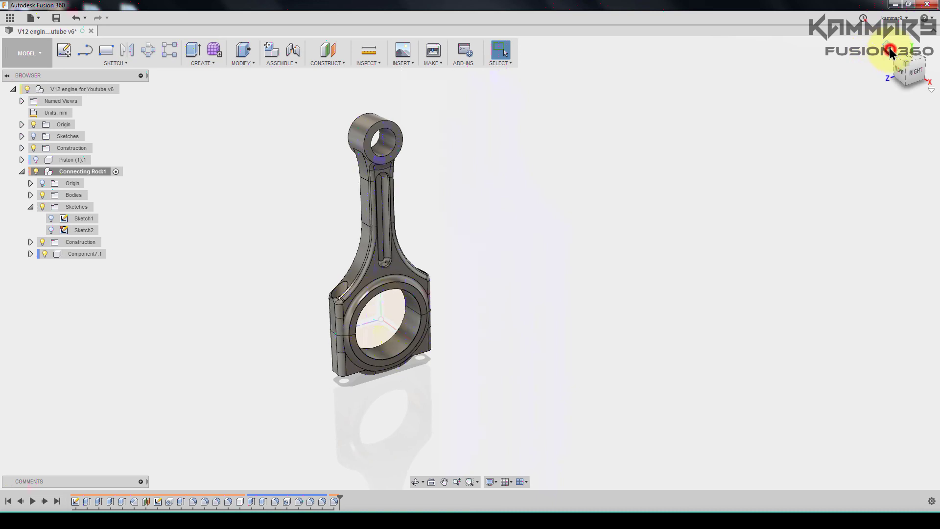
# Step: Show Piston (1):1 and move it beside the connecting rod
pyautogui.click(36, 160)
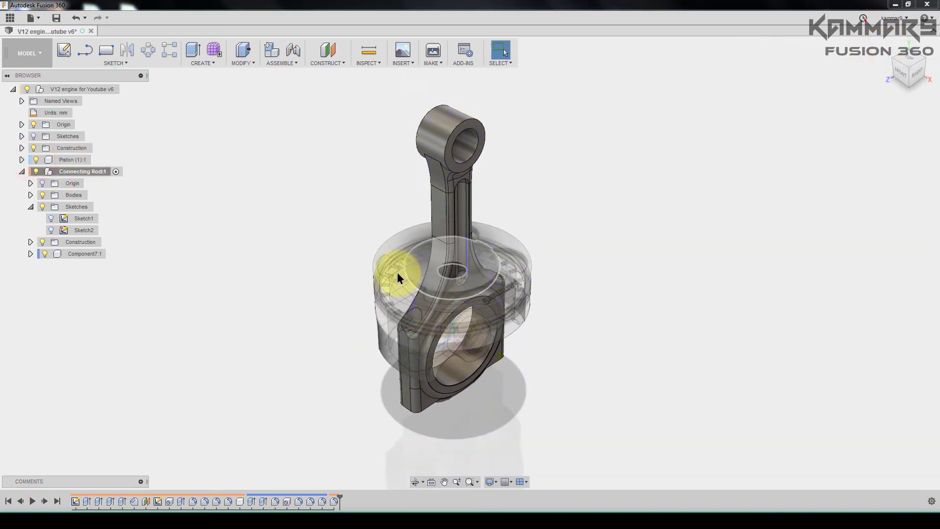
pyautogui.moveTo(397, 277); pyautogui.dragTo(608, 203)
pyautogui.click(571, 309)
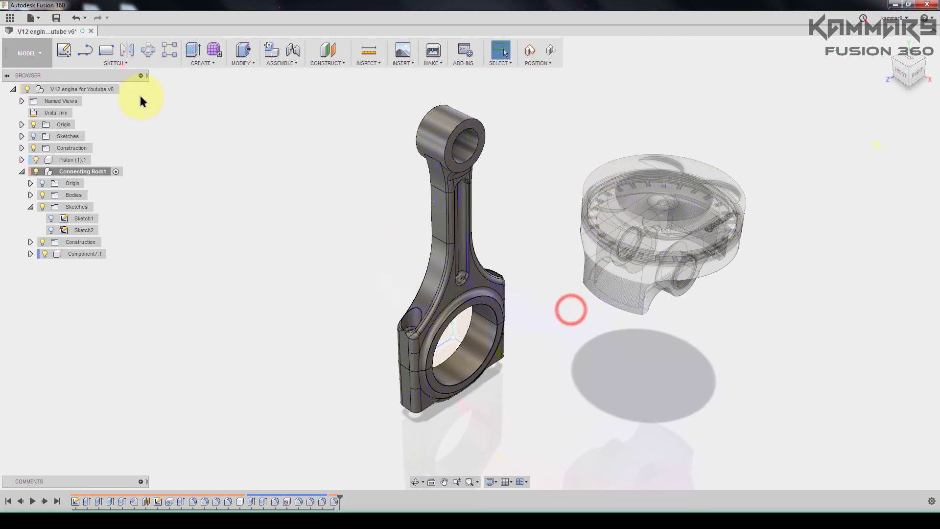
# Step: Activate the top-level V12 engine component
pyautogui.click(126, 93)
pyautogui.click(279, 266)
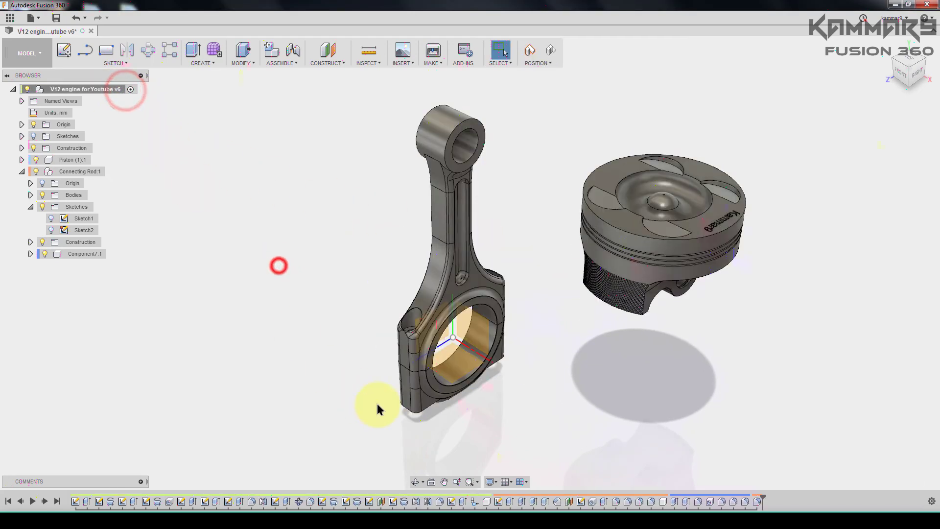
pyautogui.keyDown('shift'); pyautogui.moveTo(377, 421); pyautogui.dragTo(507, 304, button='middle'); pyautogui.keyUp('shift')
pyautogui.scroll(6, 539, 371)
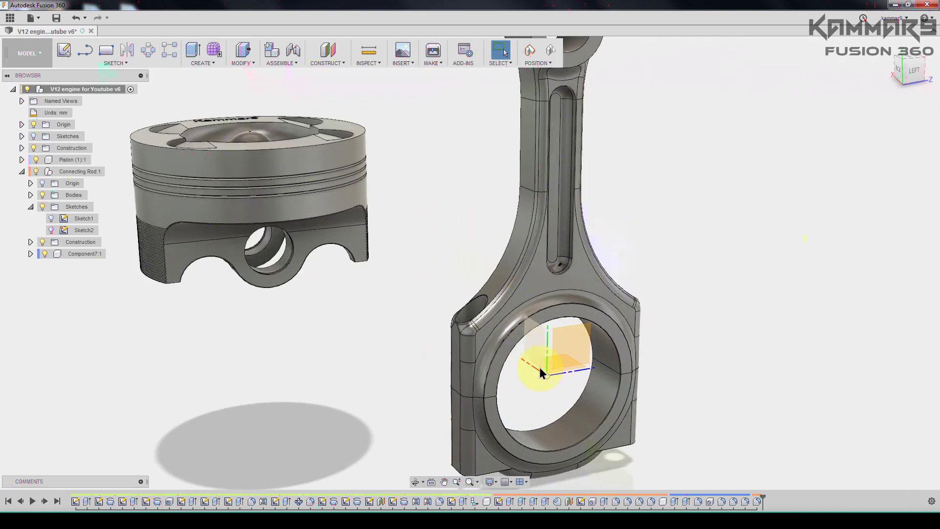